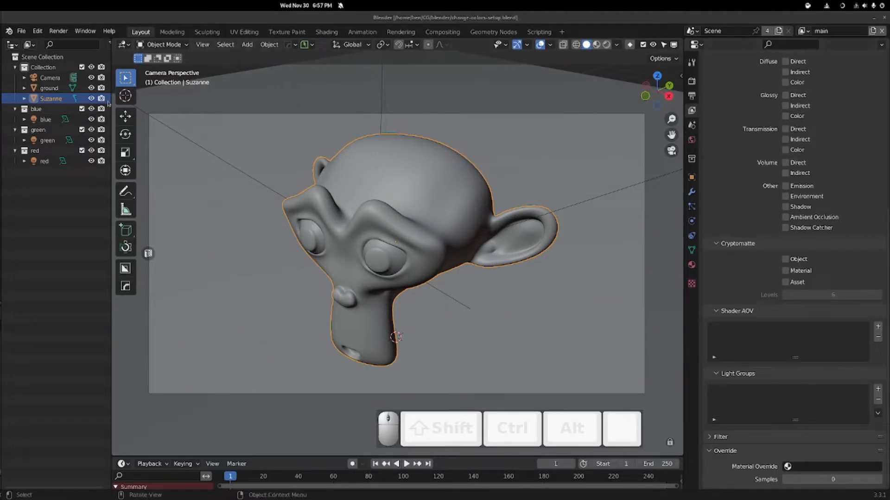
- Widen the outliner and enable the Holdout toggle in its restriction columns
left_click_drag(111, 92, 164, 92)
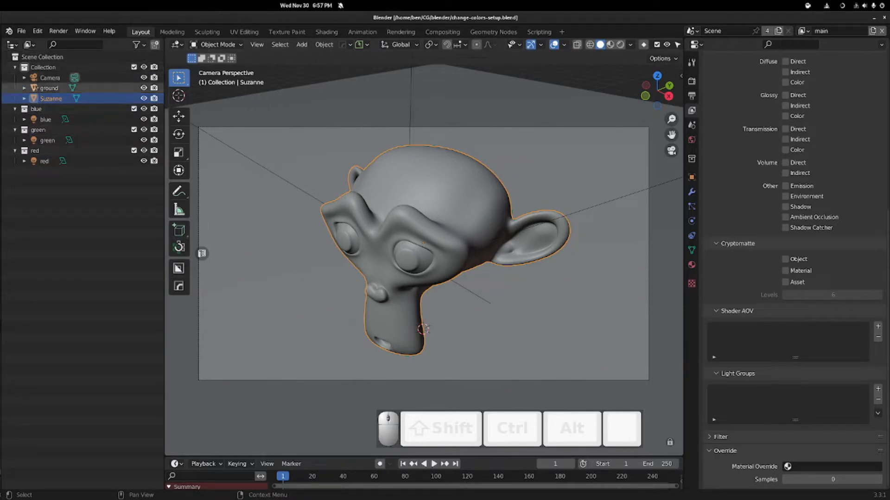
left_click_drag(165, 58, 208, 58)
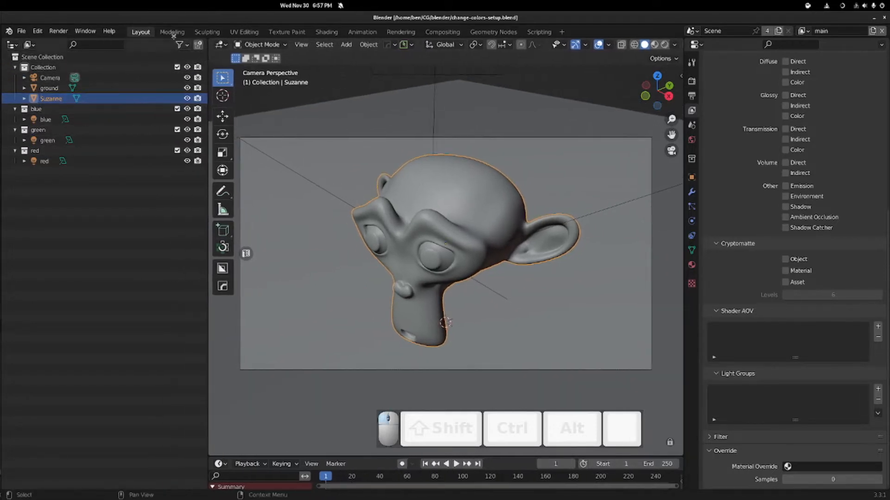
left_click(179, 44)
left_click(187, 78)
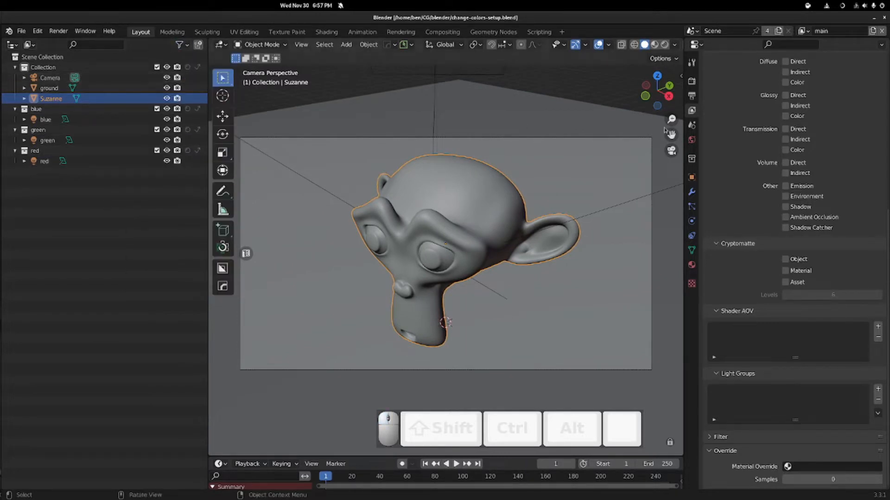
scroll(785, 166, "up", 10)
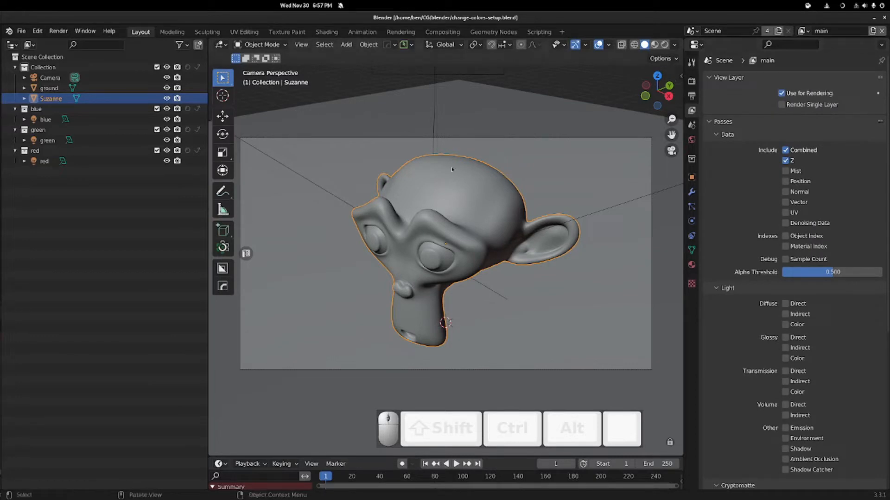
- Switch the viewport to Rendered shading and select the blue, green and red lights in turn
key("z")
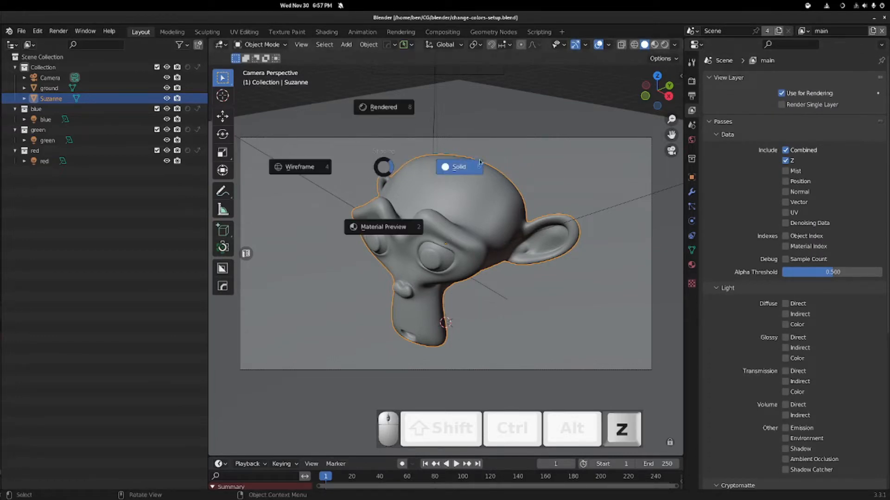
left_click(396, 108)
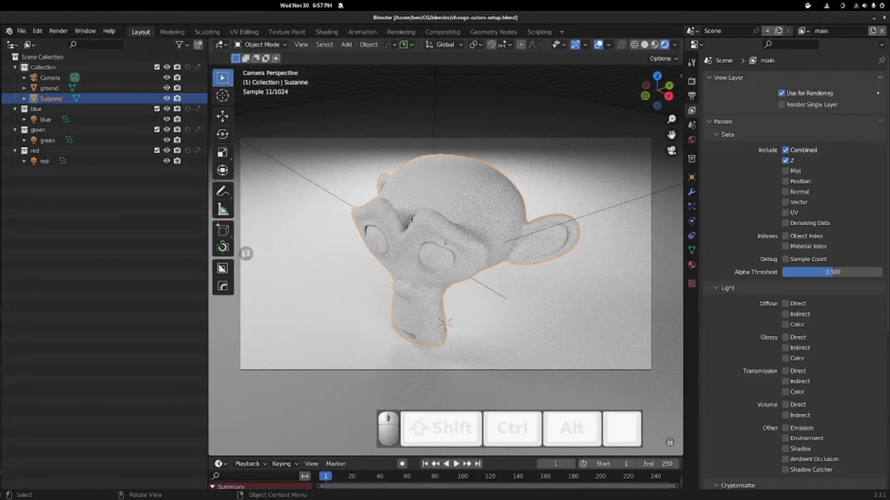
left_click(45, 119)
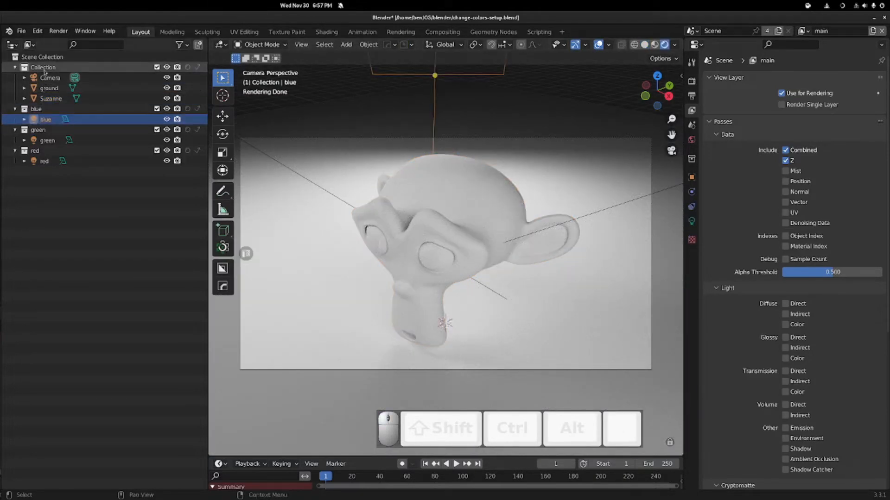
left_click(47, 141)
left_click(45, 160)
left_click(45, 119)
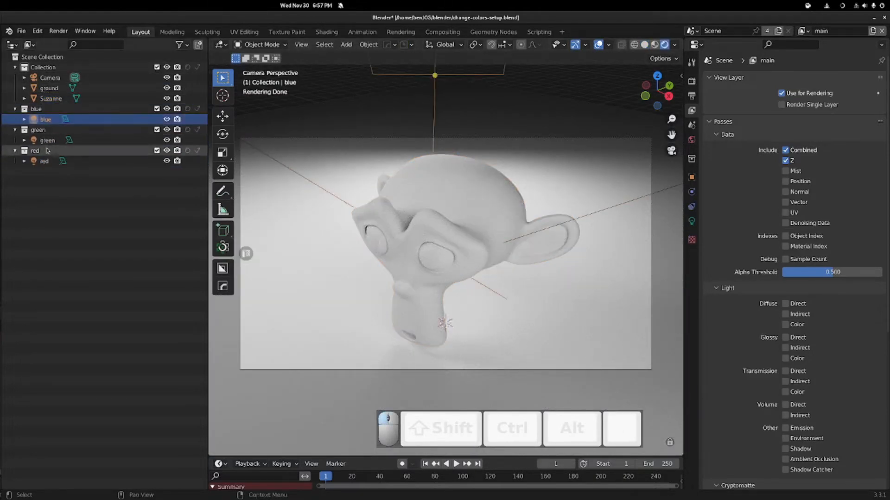
left_click(48, 141)
left_click(44, 119)
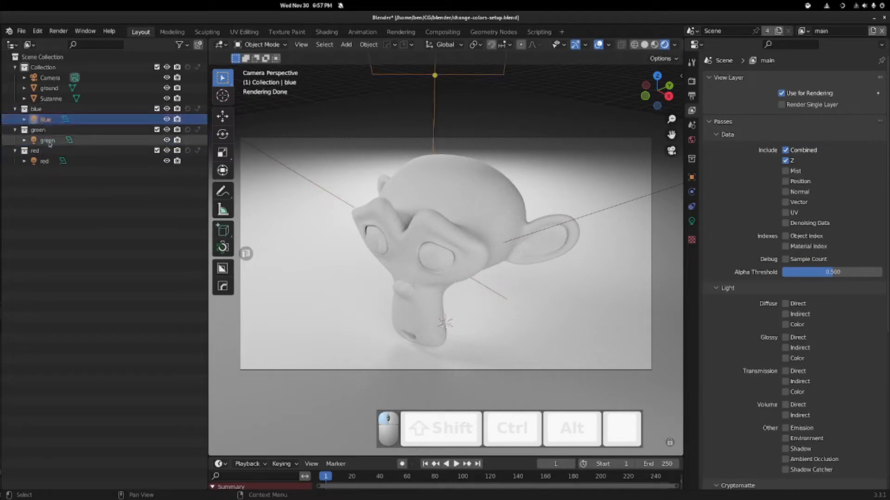
- Orbit out of camera view to see Suzanne and the lit scene from the front
scroll(445, 260, "down", 6)
middle_click_drag(246, 254, 245, 253)
middle_click_drag(469, 208, 507, 207)
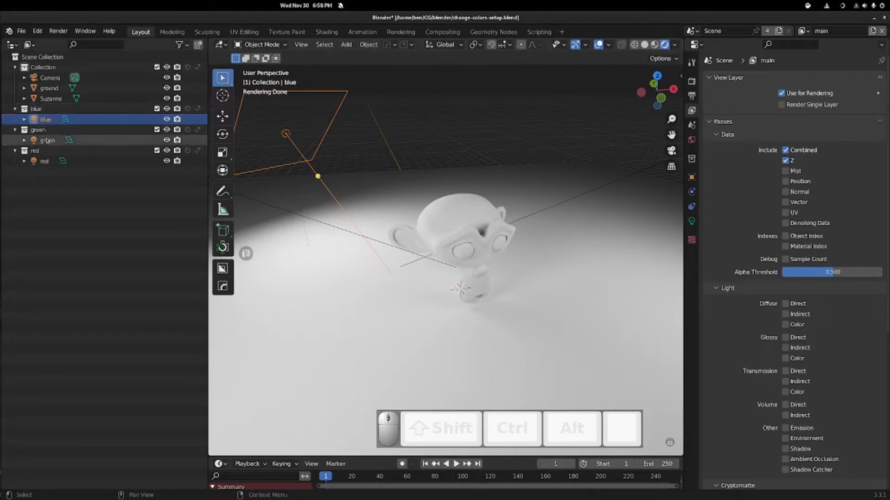
- Make 'red' the active view layer from the View Layer dropdown, without adding a new layer
left_click(803, 28)
left_click(803, 30)
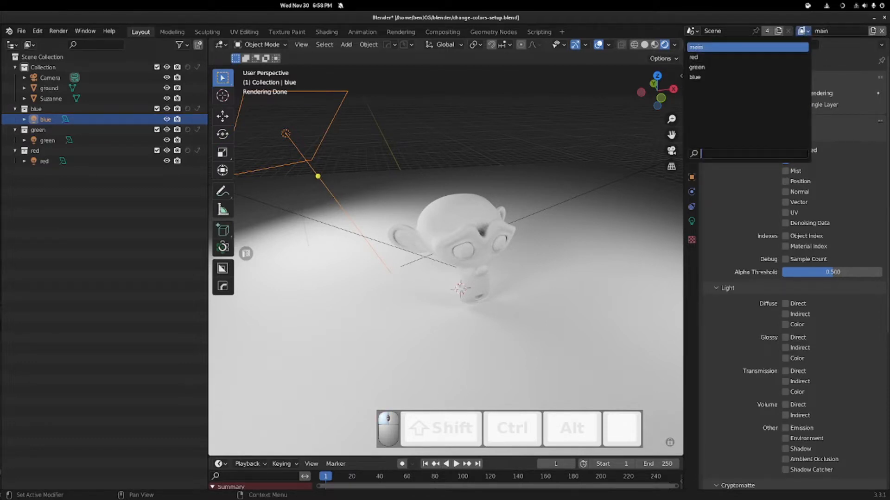
left_click(873, 30)
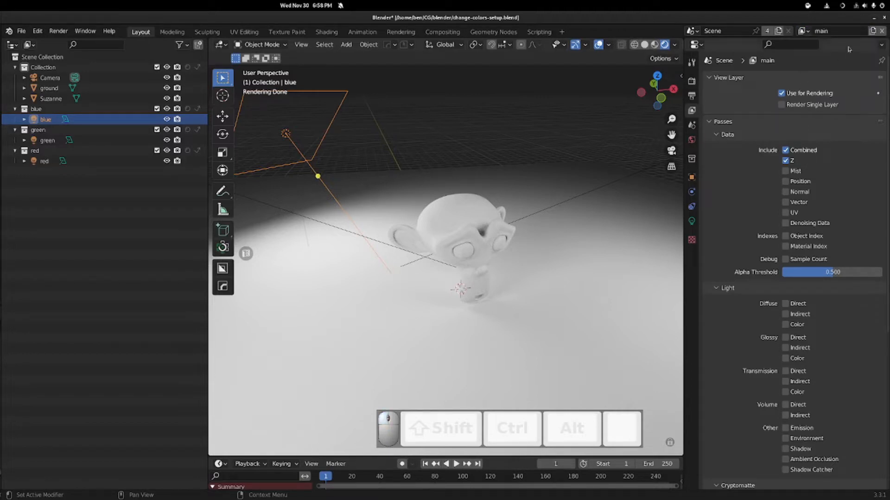
left_click(873, 34)
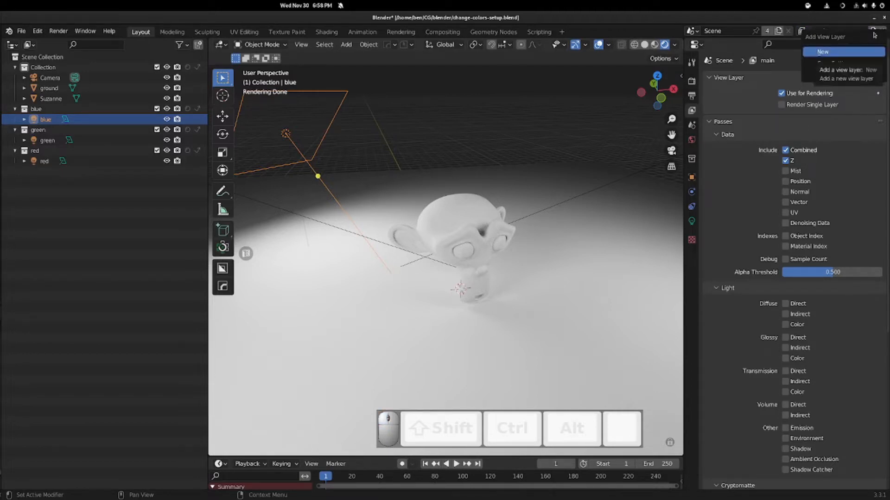
key("Escape")
left_click(871, 31)
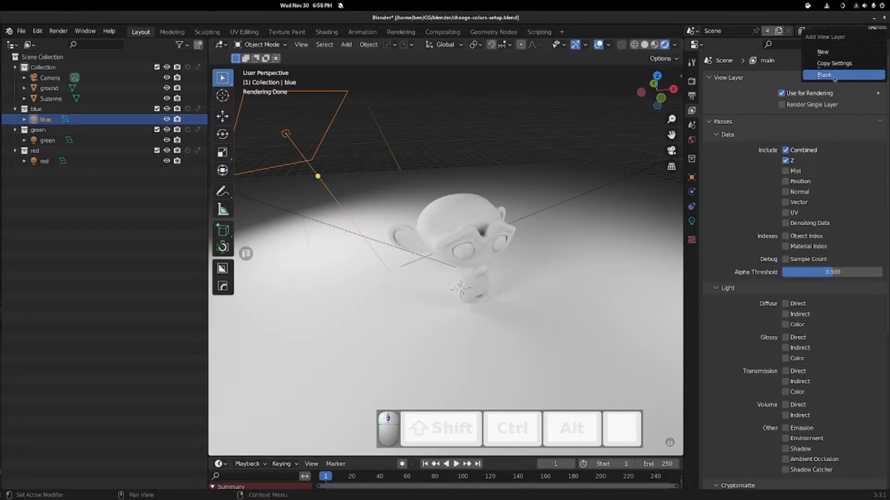
left_click(889, 33)
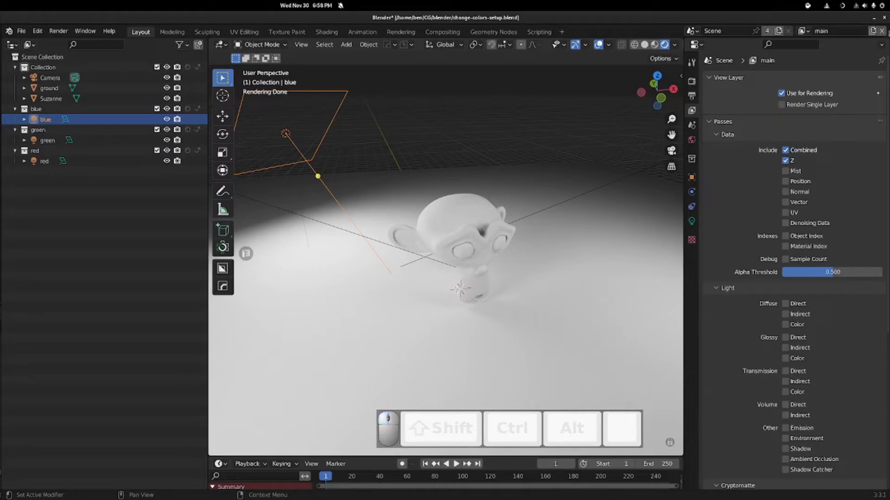
left_click(801, 30)
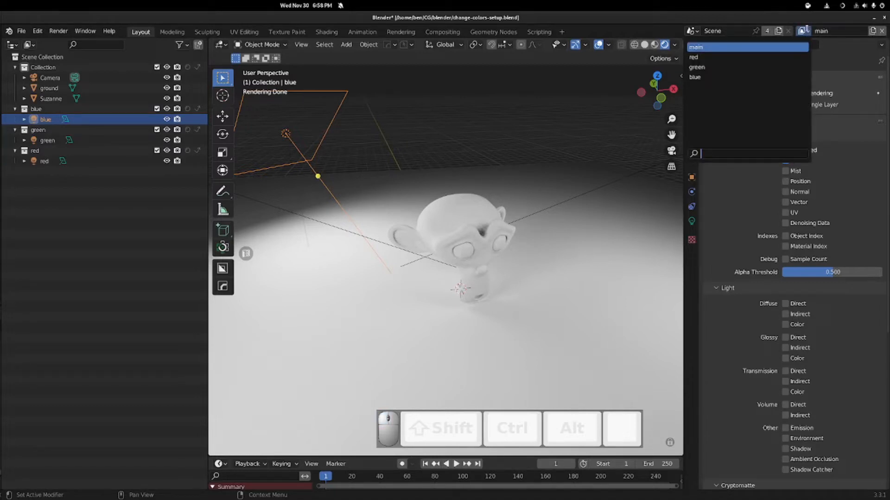
left_click(762, 57)
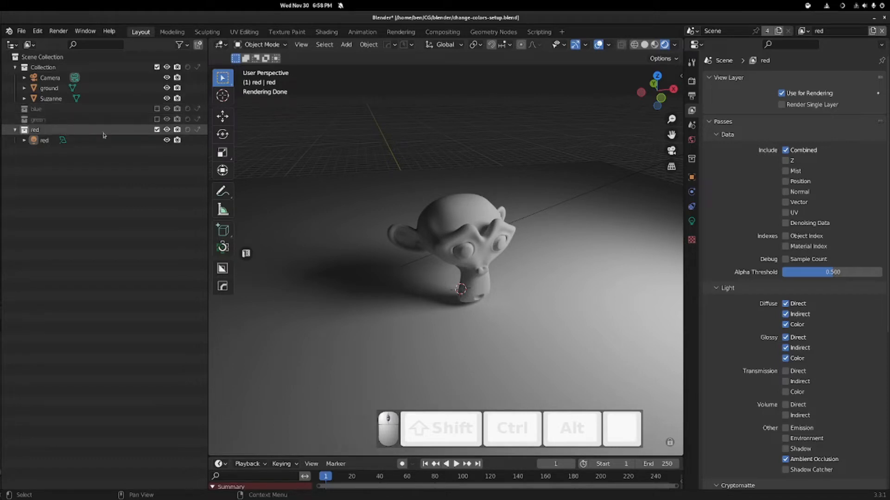
- Switch the view layer to 'green', then back to 'main'
left_click(801, 31)
left_click(738, 70)
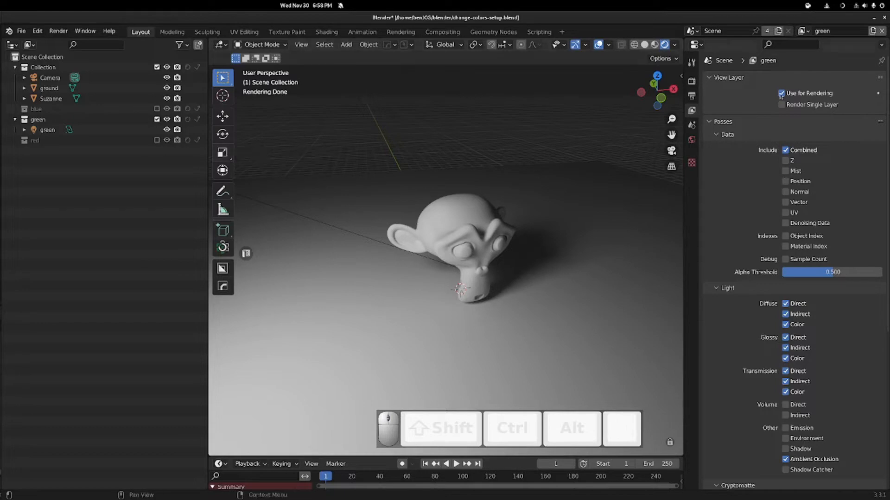
left_click(801, 31)
left_click(761, 46)
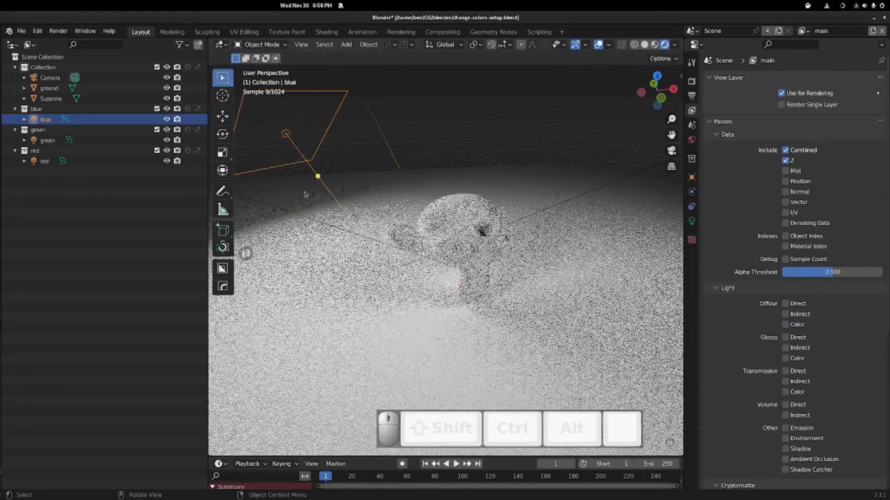
- Set the viewport shading back to Solid
key("super")
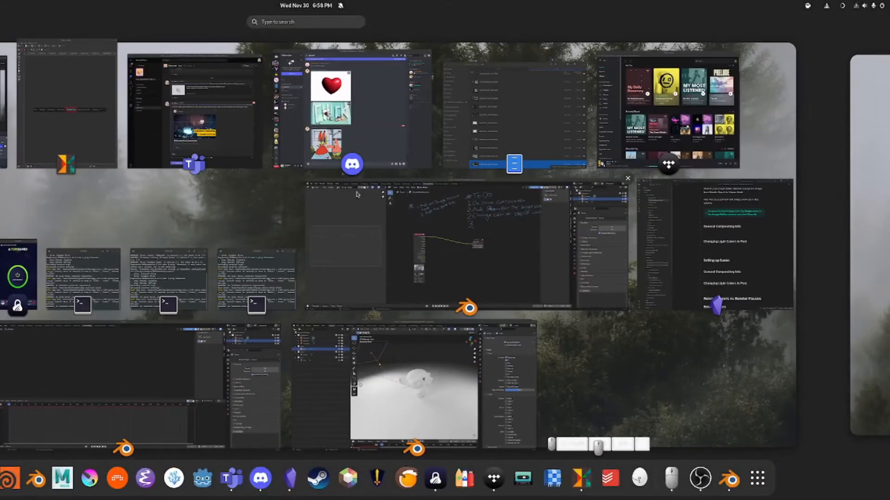
key("super")
key("z")
key("z")
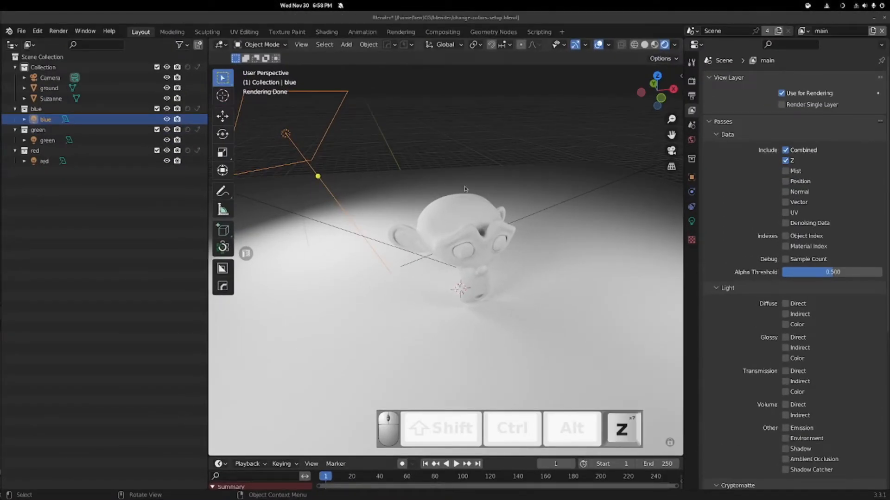
left_click(500, 193)
key("z")
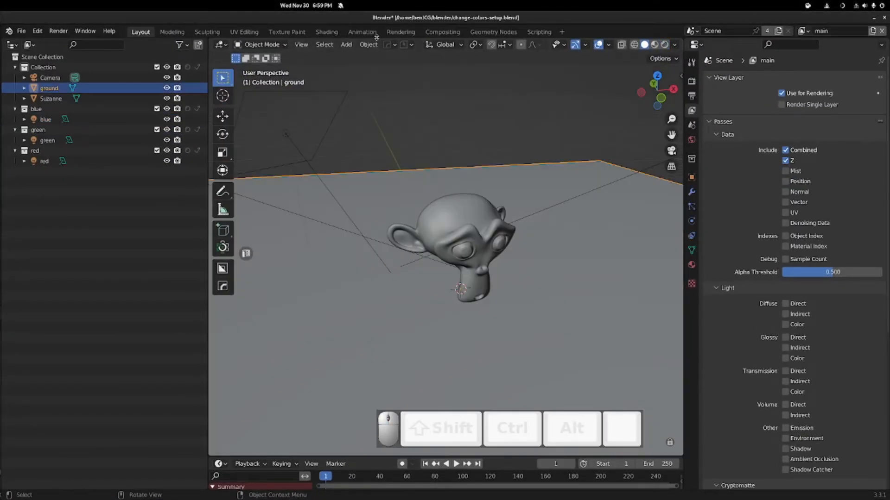
- Switch to the Compositing workspace and survey the node tree's Add mix and output nodes
left_click(440, 32)
left_click_drag(186, 124, 105, 125)
middle_click_drag(163, 123, 243, 211)
scroll(284, 183, "up", 6)
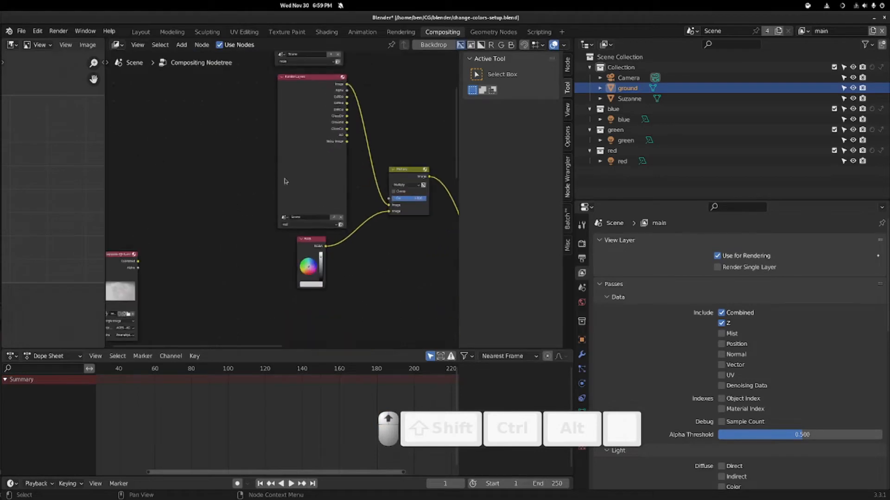
middle_click_drag(417, 257, 286, 134)
left_click(429, 226)
scroll(320, 188, "down", 4)
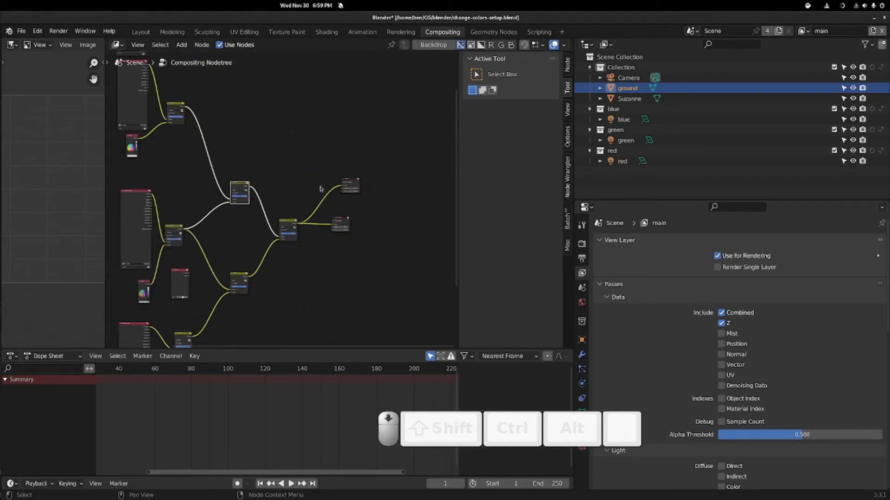
left_click(341, 220)
- Widen the image editor and set it to display the Viewer Node
left_click_drag(104, 113, 263, 113)
left_click(112, 44)
left_click(150, 92)
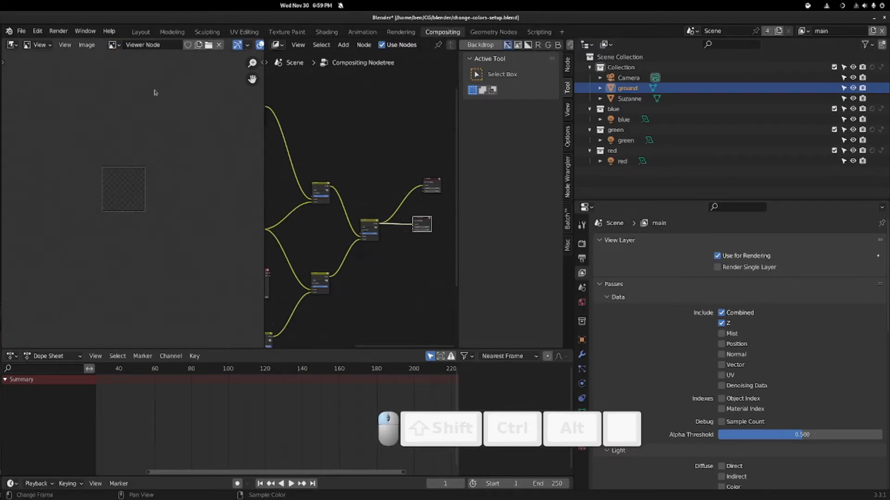
- Inspect the composite output and the red, main and lower Render Layers nodes
left_click(429, 180)
middle_click_drag(364, 154, 492, 153)
scroll(353, 135, "up", 3)
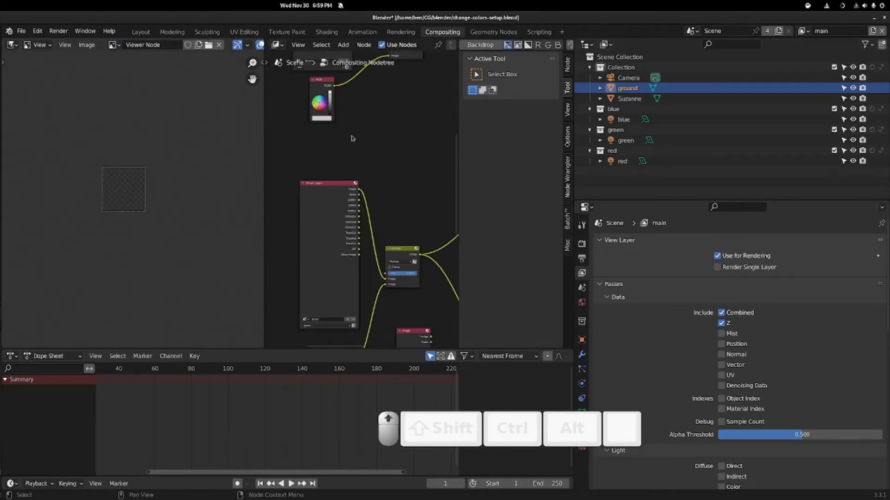
left_click(329, 145)
middle_click_drag(298, 123, 307, 283)
left_click(325, 169)
middle_click_drag(377, 303, 353, 130)
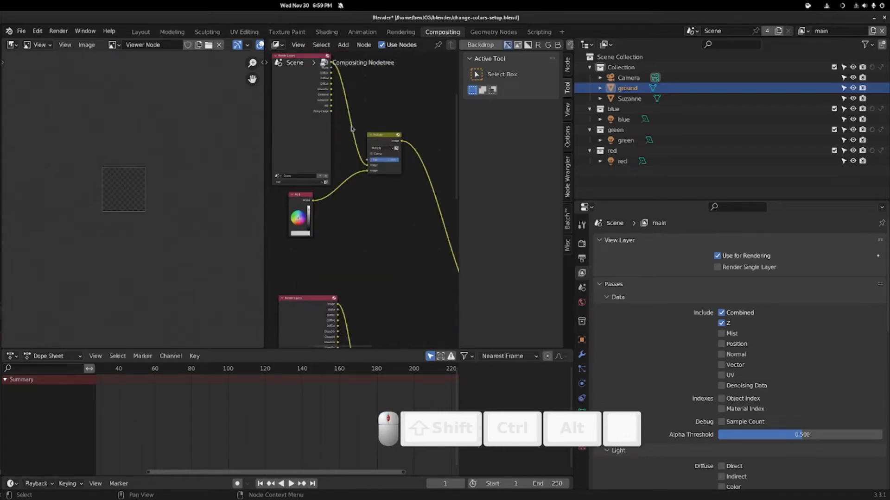
scroll(348, 229, "down", 7)
middle_click_drag(320, 242, 360, 302)
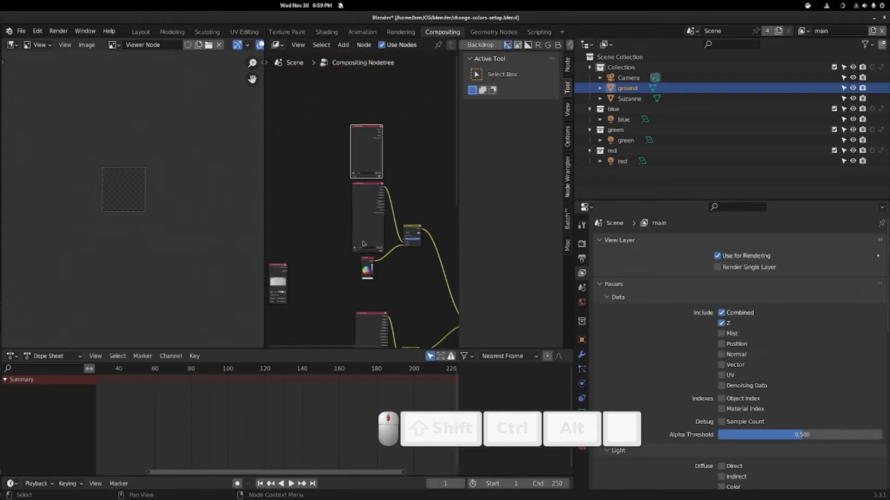
scroll(363, 199, "up", 6)
left_click(369, 101)
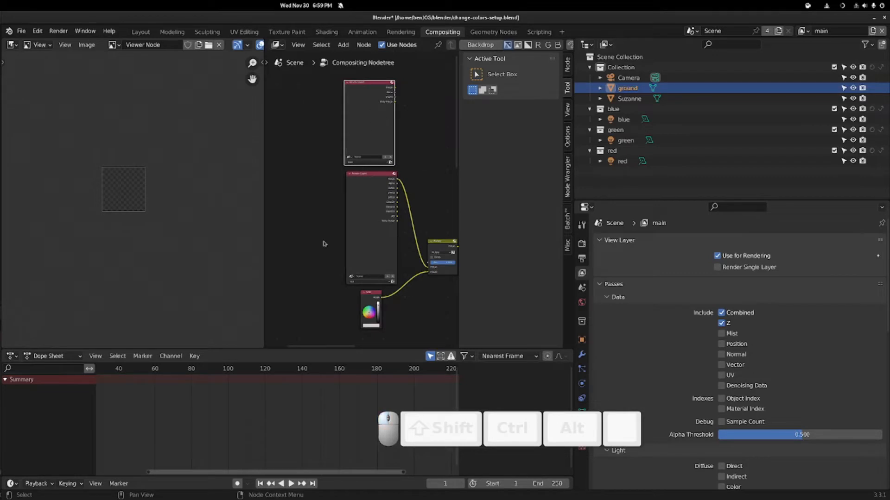
- Move the separate-lights Image node up toward the Render Layers nodes
scroll(333, 211, "down", 3)
left_click_drag(278, 171, 326, 89)
middle_click_drag(364, 75, 338, 205)
scroll(302, 272, "up", 3)
middle_click_drag(310, 240, 381, 193)
scroll(376, 195, "up", 4)
scroll(338, 260, "up", 2)
middle_click_drag(334, 263, 384, 211)
scroll(384, 212, "up", 1)
left_click_drag(370, 128, 307, 123)
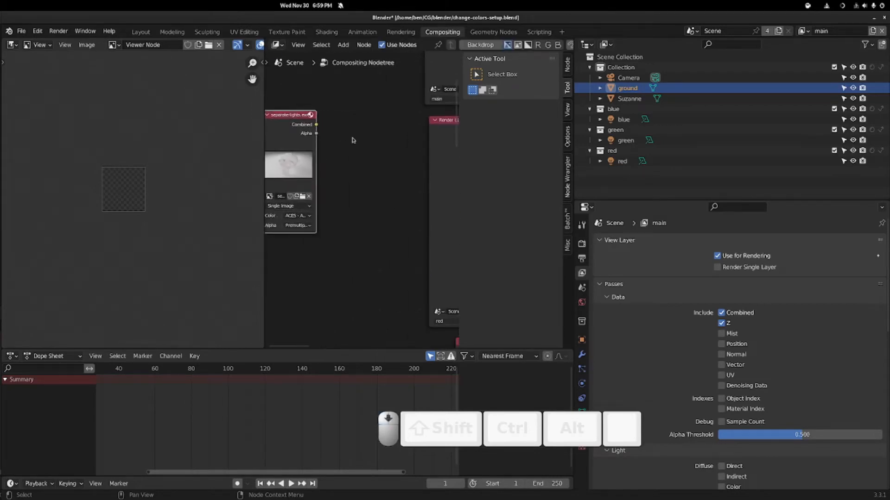
middle_click_drag(424, 124, 300, 174)
scroll(300, 174, "down", 4)
- Check the Render Layers node's layer dropdown (main, red, green, blue)
left_click(331, 197)
middle_click_drag(318, 244, 336, 241)
scroll(354, 192, "up", 4)
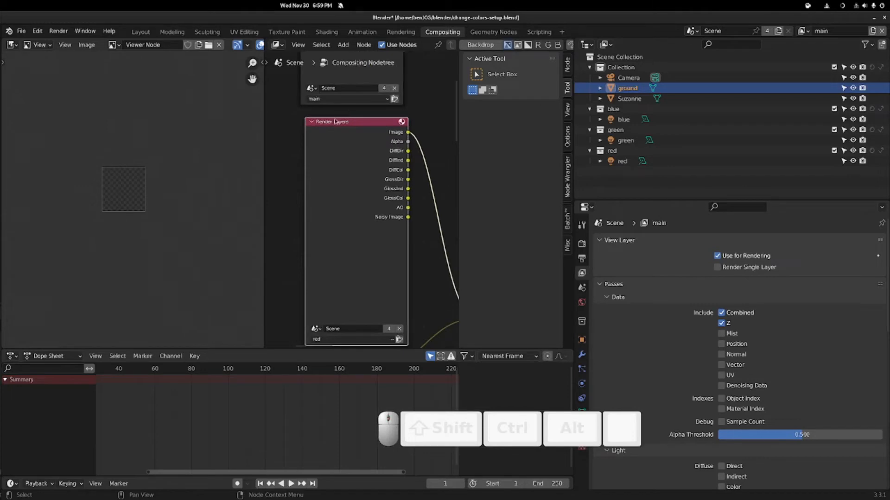
middle_click_drag(376, 119, 327, 207)
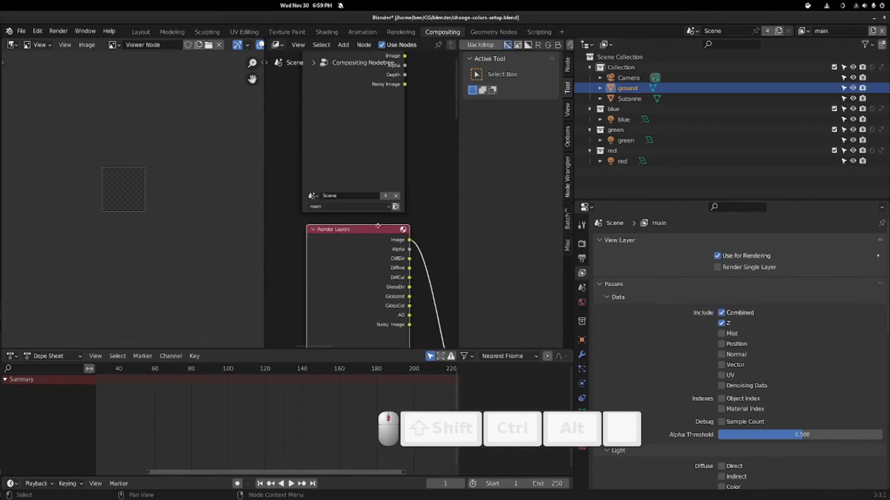
scroll(320, 207, "up", 2)
left_click(317, 206)
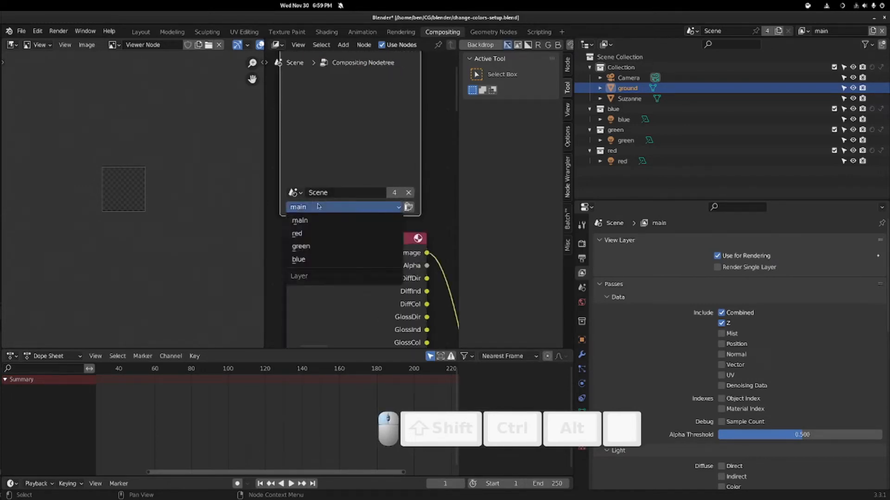
left_click(317, 206)
left_click(297, 233)
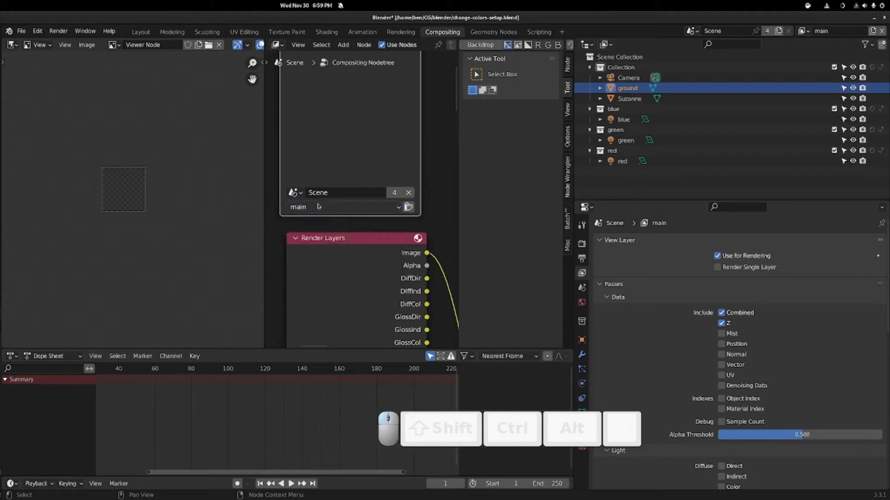
- Pan through the node tree to review the Render Layers and RGB nodes
middle_click_drag(297, 233, 297, 104)
scroll(427, 254, "down", 4)
scroll(427, 254, "down", 2)
mouse_move(427, 254)
middle_mouse_down()
mouse_move(312, 127)
mouse_move(415, 35)
mouse_move(423, 227)
middle_mouse_up()
mouse_move(327, 109)
middle_mouse_down()
mouse_move(353, 230)
mouse_move(345, 310)
mouse_move(344, 93)
middle_mouse_up()
scroll(353, 230, "up", 5)
scroll(343, 213, "down", 7)
middle_click_drag(342, 234, 337, 122)
middle_click_drag(325, 276, 325, 117)
scroll(324, 230, "up", 1)
middle_click_drag(324, 230, 328, 91)
middle_click_drag(333, 245, 334, 43)
middle_click_drag(345, 143, 344, 366)
scroll(334, 97, "down", 8)
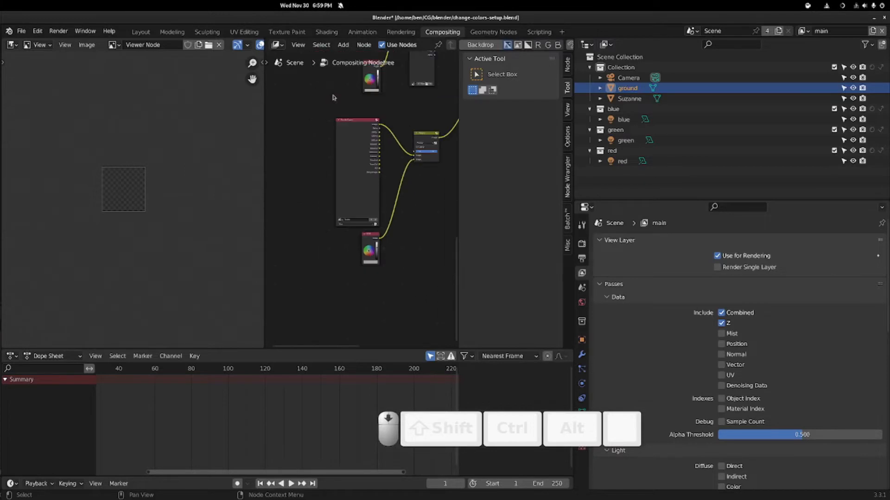
middle_click_drag(333, 97, 341, 284)
mouse_move(338, 161)
middle_mouse_down()
mouse_move(336, 320)
mouse_move(336, 242)
middle_mouse_up()
scroll(336, 242, "up", 2)
scroll(367, 196, "down", 2)
- Place the Image node right beside the lower Render Layers node
left_click_drag(279, 186, 278, 210)
middle_click_drag(318, 197, 362, 227)
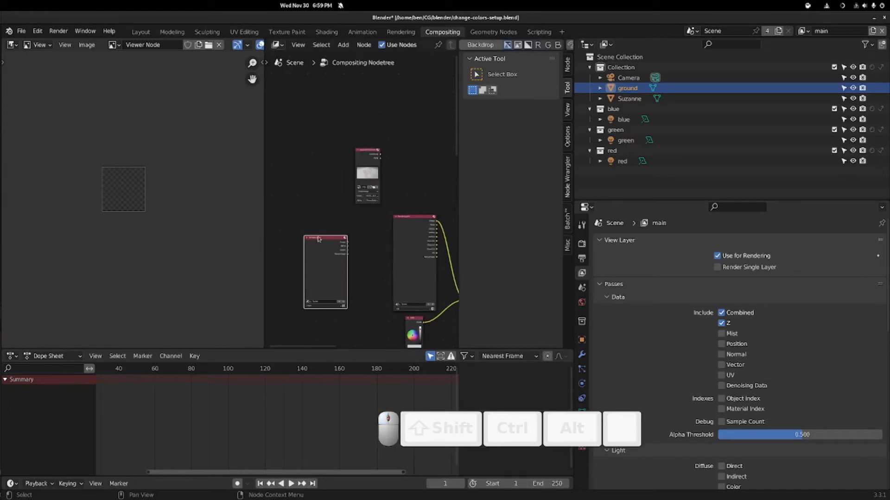
left_click_drag(320, 236, 310, 82)
left_click_drag(368, 151, 361, 236)
scroll(317, 193, "up", 2)
left_click_drag(289, 189, 309, 160)
scroll(394, 183, "down", 4)
middle_click_drag(404, 234, 367, 187)
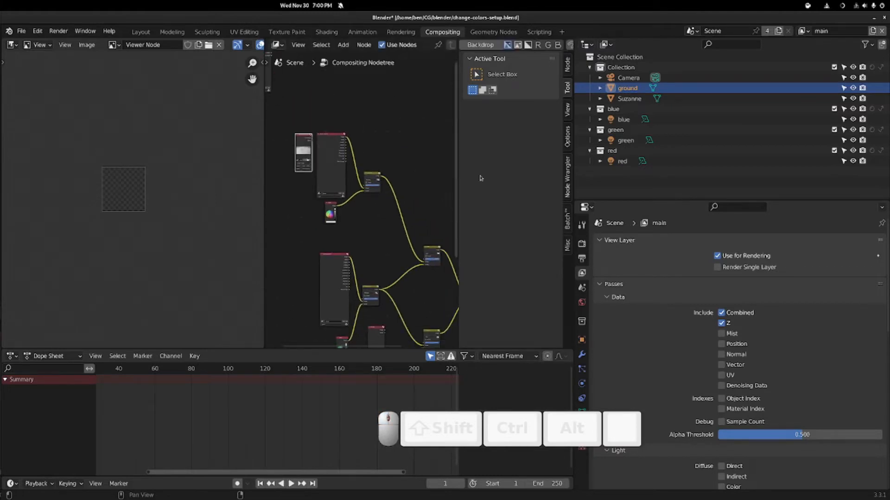
scroll(363, 138, "up", 5)
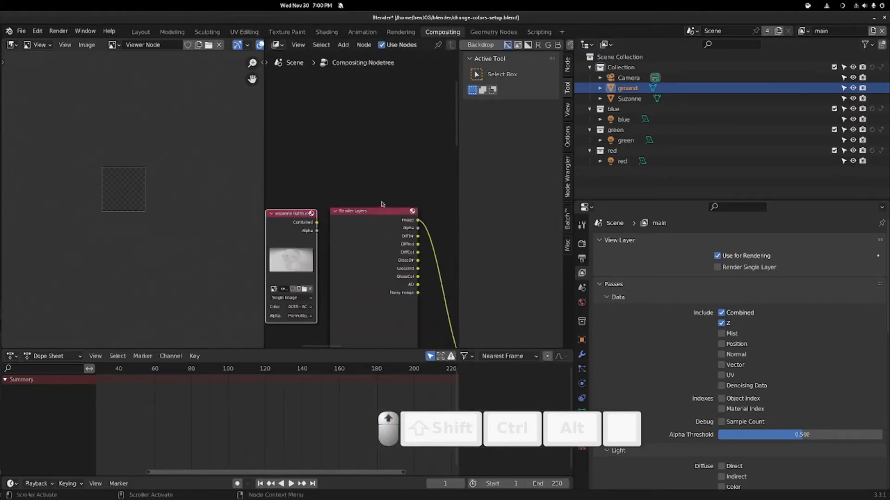
- Move the Render Layers node up and enlarge the Image node's preview
left_click(363, 191)
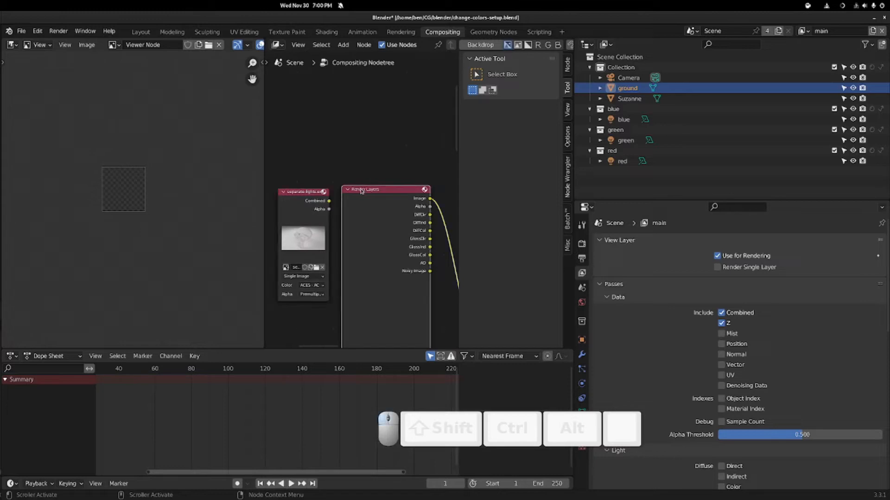
scroll(373, 264, "down", 5)
middle_click_drag(373, 202, 359, 255)
left_click_drag(360, 247, 350, 84)
scroll(348, 252, "up", 5)
middle_click_drag(348, 255, 365, 159)
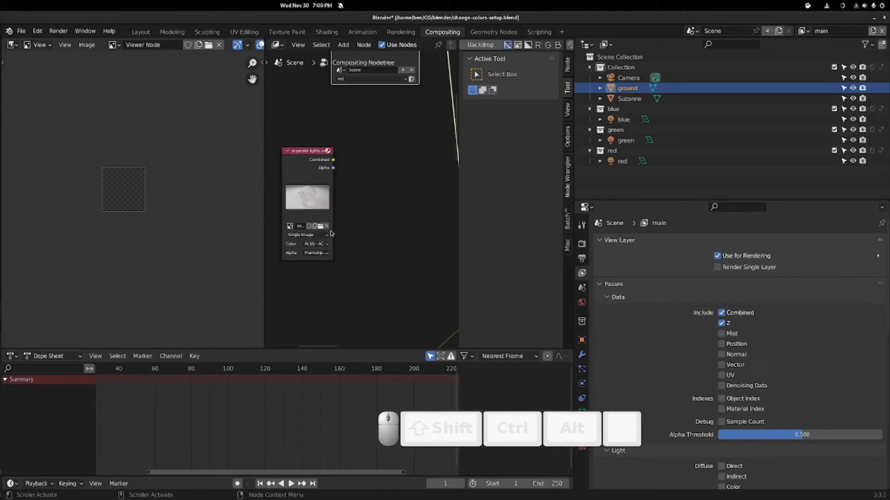
left_click_drag(332, 229, 397, 268)
middle_click_drag(397, 268, 402, 181)
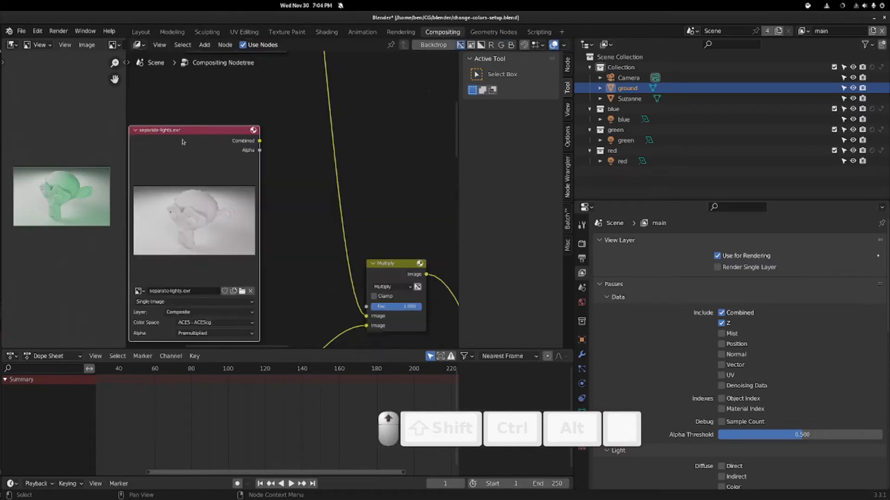
- Reposition the separate-lights.exr node beside the Render Layers nodes
middle_click_drag(184, 143, 304, 308)
middle_click_drag(270, 154, 231, 52)
middle_click_drag(268, 177, 257, 186)
left_click_drag(271, 207, 208, 85)
middle_click_drag(346, 240, 346, 227)
left_click_drag(246, 108, 193, 135)
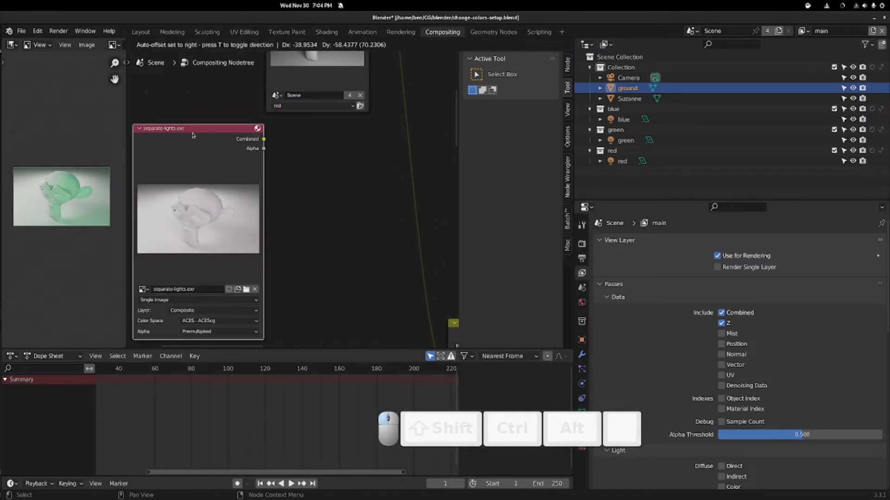
middle_click_drag(317, 244, 378, 167)
scroll(296, 244, "up", 4)
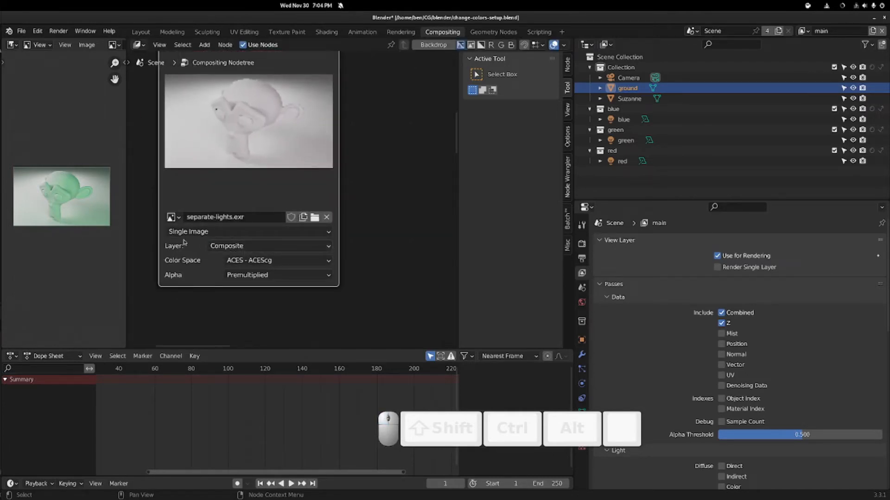
- Set the separate-lights.exr node's layer to blue
left_click(254, 248)
left_click(254, 248)
left_click(254, 248)
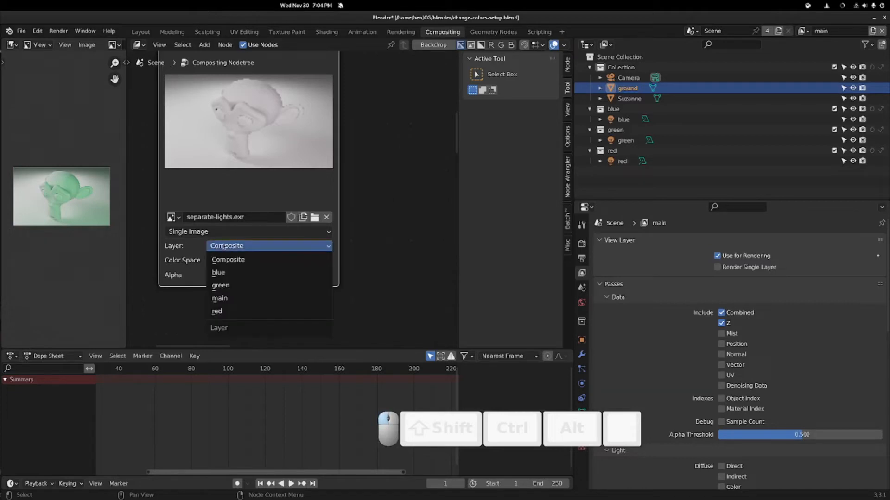
left_click(236, 272)
scroll(312, 245, "down", 3)
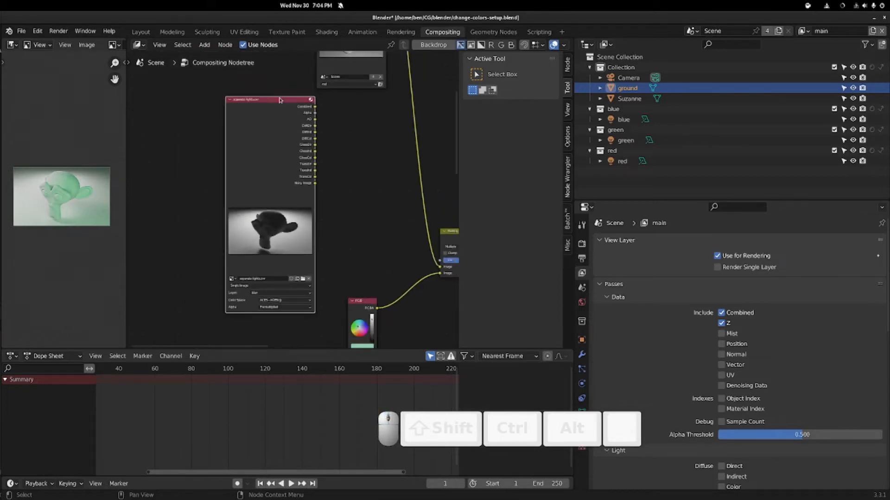
scroll(238, 185, "down", 3)
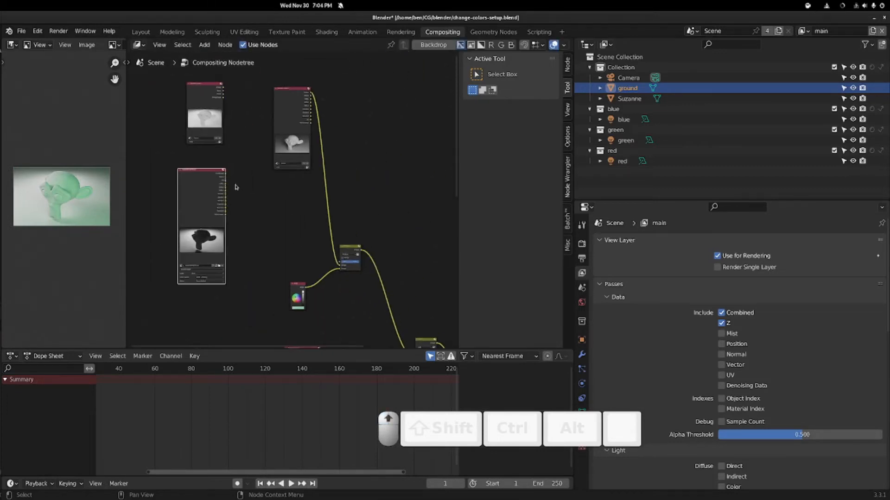
scroll(234, 183, "up", 2)
- Link the blue layer's Combined output into the Multiply node's Image input
left_click_drag(187, 159, 369, 304)
left_click_drag(149, 153, 264, 139)
middle_click_drag(350, 135, 323, 232)
left_click(256, 135)
- Delete an unused Render Layers node and make two copies of the separate-lights.exr image node
key("x")
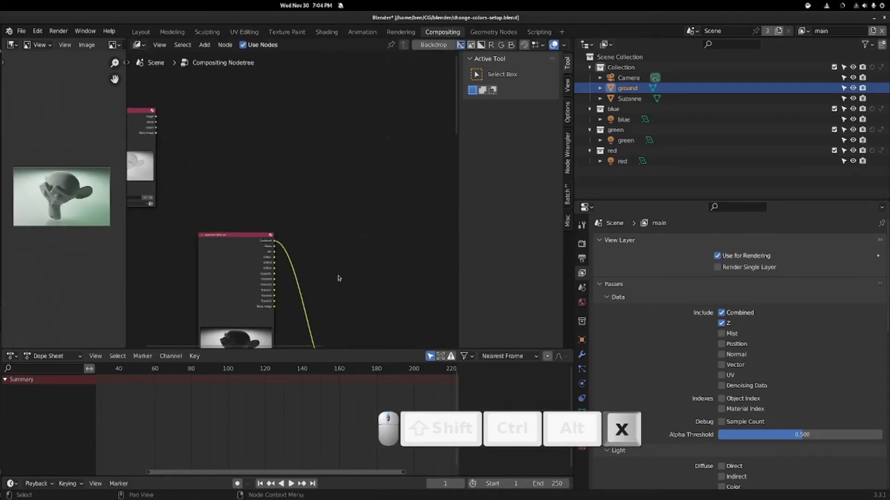
middle_click_drag(216, 292, 242, 132)
key("shift+d")
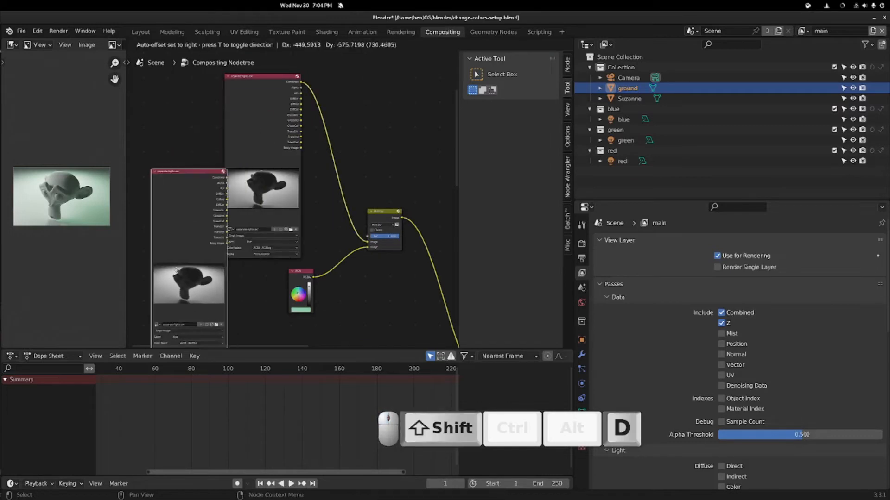
left_click(179, 274)
middle_click_drag(179, 274, 207, 96)
left_click(207, 97)
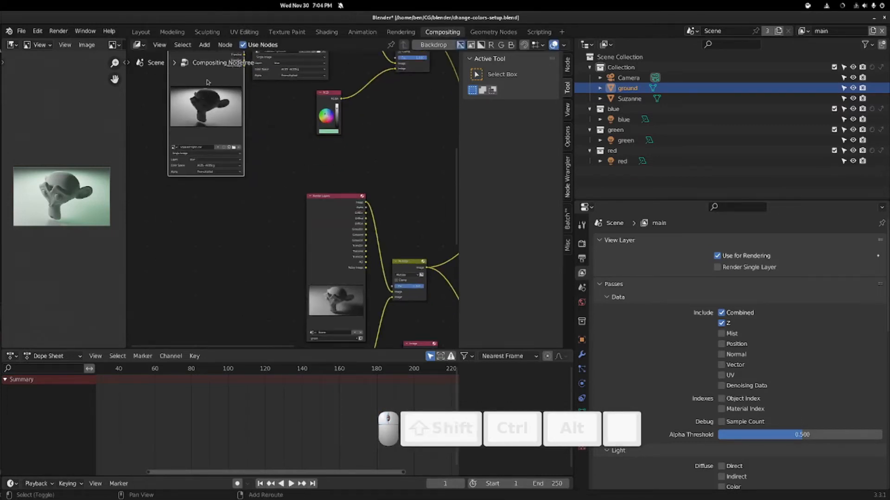
key("shift+d")
left_click(211, 291)
- Set the two image copies to the green and blue light layers
middle_click_drag(252, 161, 215, 93)
scroll(222, 141, "up", 2)
left_click(207, 145)
left_click(211, 169)
middle_click_drag(282, 282, 296, 96)
middle_click_drag(329, 257, 306, 139)
left_click(201, 127)
left_click(192, 143)
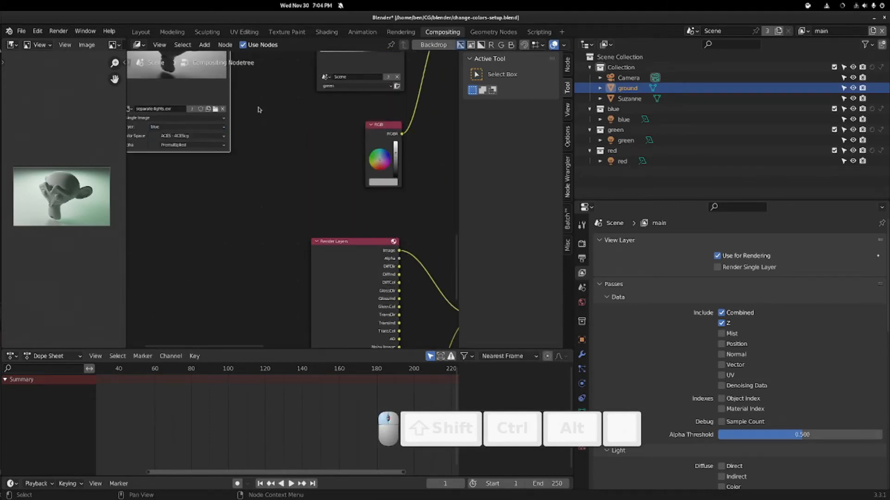
- Switch another separate-lights image node to the green light layer
middle_click_drag(259, 109, 294, 195)
scroll(293, 193, "down", 3)
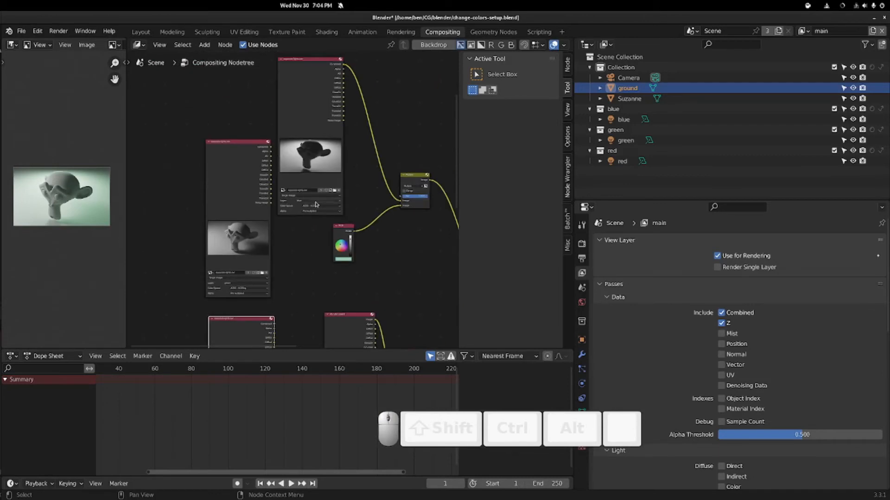
scroll(315, 205, "up", 1)
left_click(316, 205)
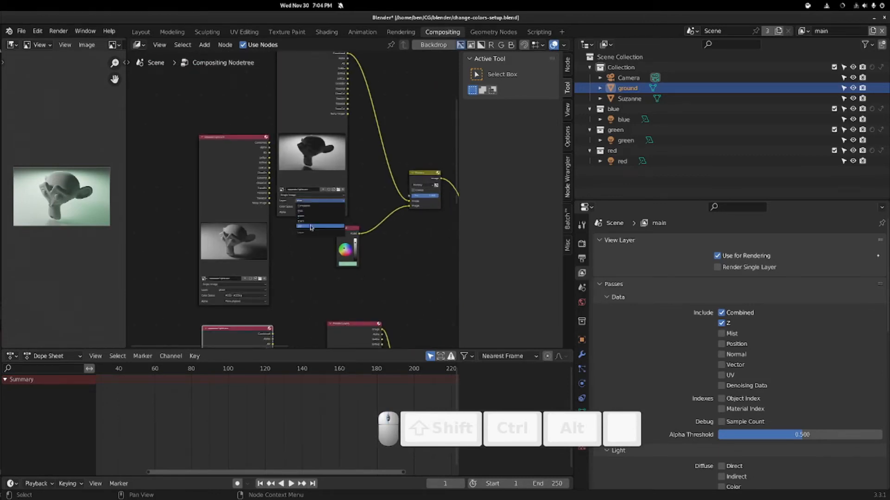
left_click(314, 217)
- Place an image node beside the lower Render Layers node and wire its Combined output to Multiply
middle_click_drag(315, 226, 311, 92)
left_click_drag(247, 199, 237, 271)
middle_click_drag(281, 248, 238, 313)
left_click(264, 107)
scroll(242, 215, "down", 3)
middle_click_drag(211, 96, 212, 188)
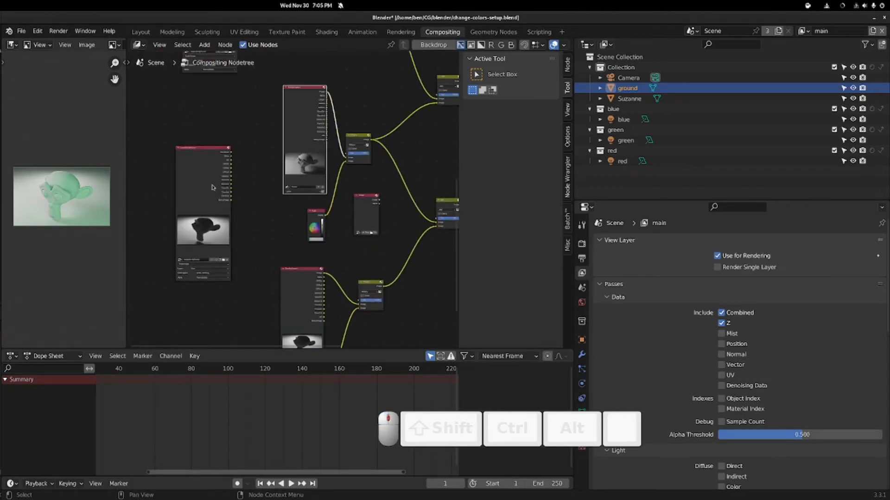
left_click_drag(206, 154, 233, 283)
scroll(210, 126, "up", 5)
mouse_move(253, 280)
middle_mouse_down()
mouse_move(212, 114)
mouse_move(259, 271)
middle_mouse_up()
left_click_drag(224, 209, 385, 244)
- Delete the replaced Render Layers node and one more Render Layers node
left_click(307, 200)
key("x")
middle_click_drag(312, 200, 317, 412)
left_click(314, 107)
key("x")
- Move the green-layer image node beside the lower Multiply and connect its Combined output
middle_click_drag(290, 179, 350, 368)
scroll(242, 128, "down", 3)
left_click_drag(223, 79, 313, 238)
middle_click_drag(404, 278, 334, 133)
scroll(296, 175, "up", 3)
middle_click_drag(297, 174, 322, 229)
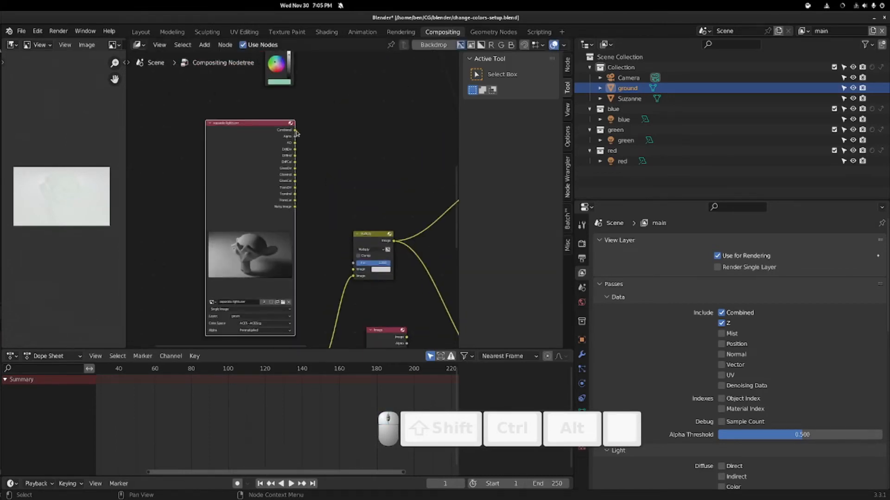
left_click_drag(295, 132, 354, 269)
- Find and select the last remaining Render Layers node
middle_click_drag(345, 109, 381, 362)
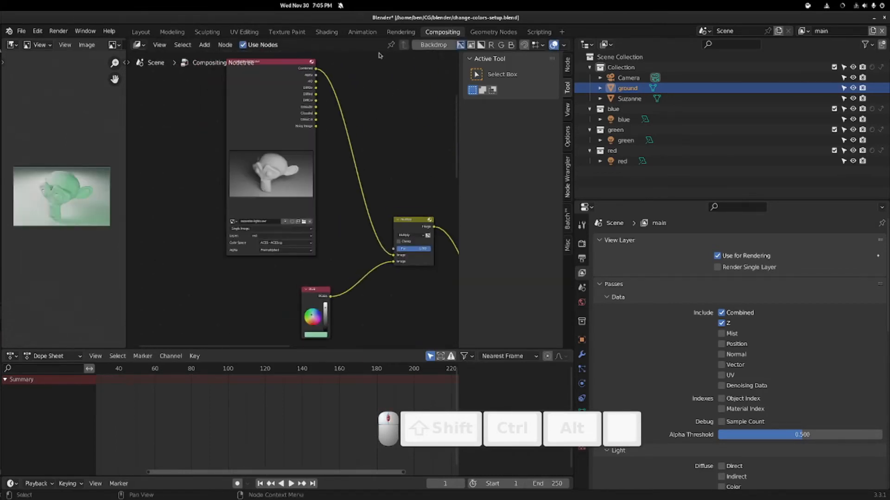
middle_click_drag(328, 194, 321, 171)
scroll(328, 196, "down", 4)
middle_click_drag(206, 122, 297, 285)
left_click(274, 180)
- Delete the last Render Layers node and shift the bottom separate-lights node up and right
key("x")
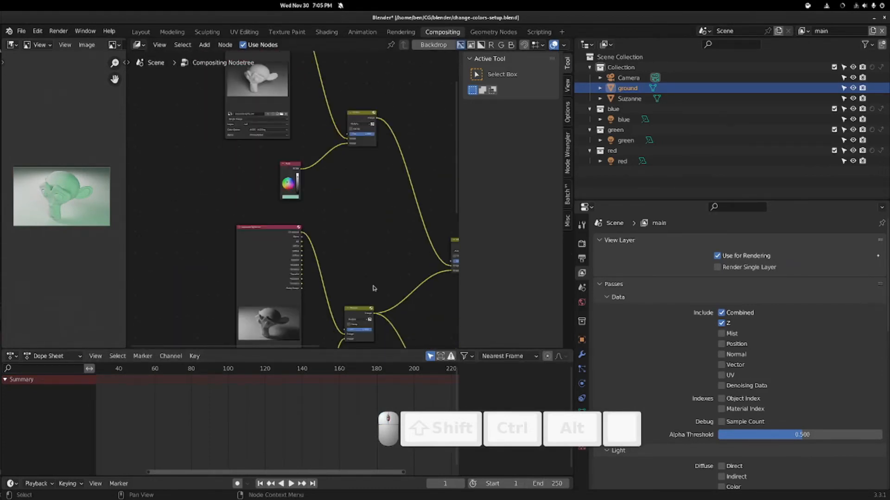
middle_click_drag(374, 289, 231, 69)
left_click_drag(171, 159, 209, 141)
middle_click_drag(209, 141, 230, 337)
middle_click_drag(292, 89, 301, 256)
scroll(296, 255, "up", 3)
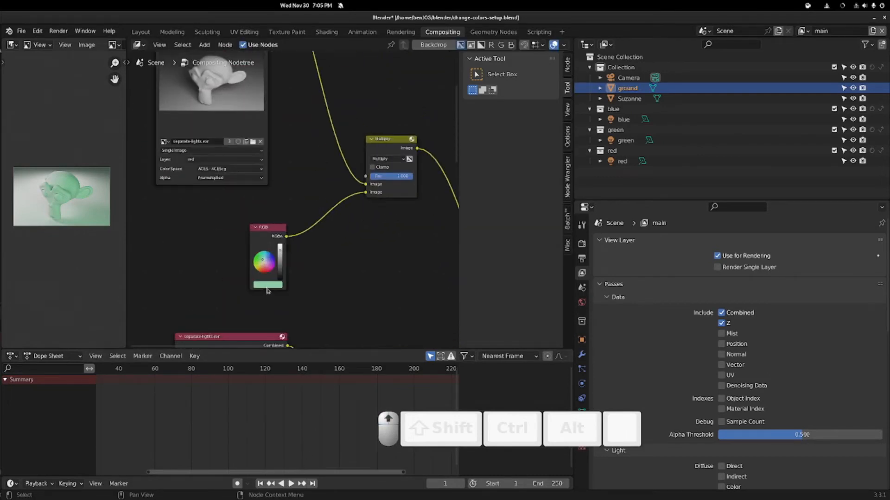
- Turn the RGB tint to white by dropping its saturation to zero
left_click(268, 285)
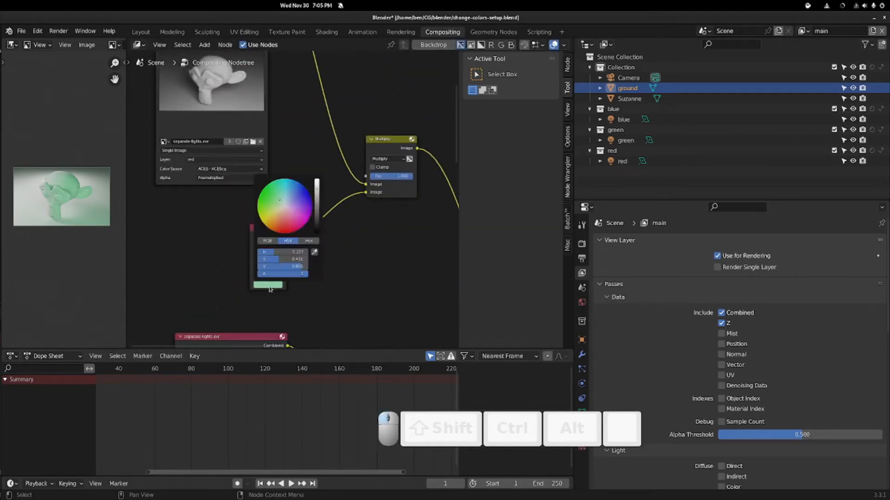
left_click_drag(265, 259, 176, 260)
left_click(311, 261)
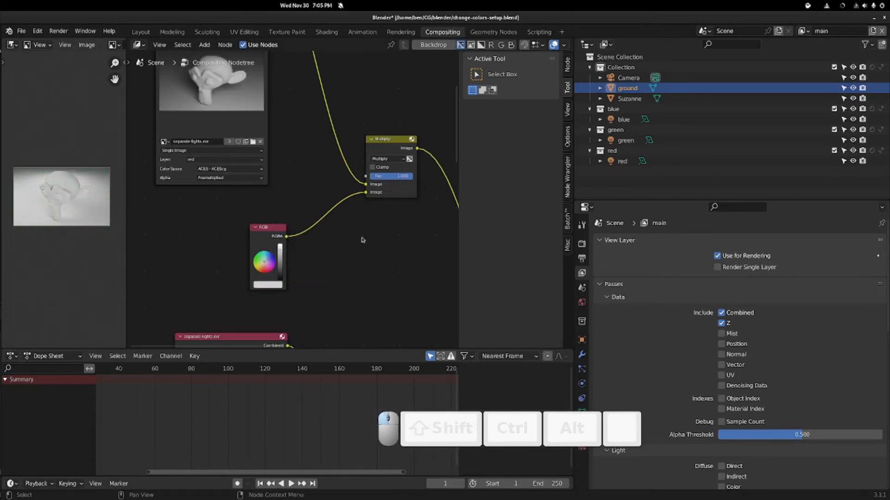
middle_click_drag(362, 240, 330, 250)
- Move the RGB node and the red layer's Multiply node up and left, then deselect
left_click_drag(317, 329, 296, 297)
middle_click_drag(326, 231, 303, 279)
left_click_drag(409, 291, 395, 241)
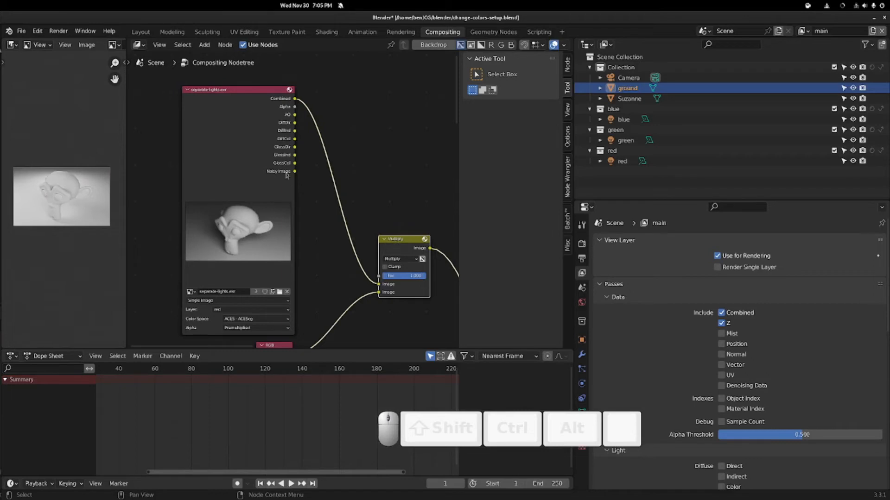
middle_click_drag(336, 217, 280, 178)
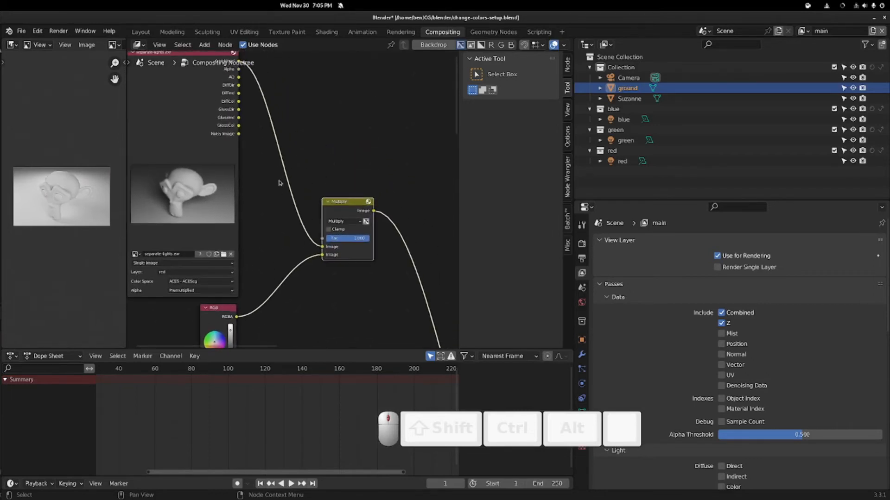
left_click_drag(349, 206, 340, 194)
left_click(336, 158)
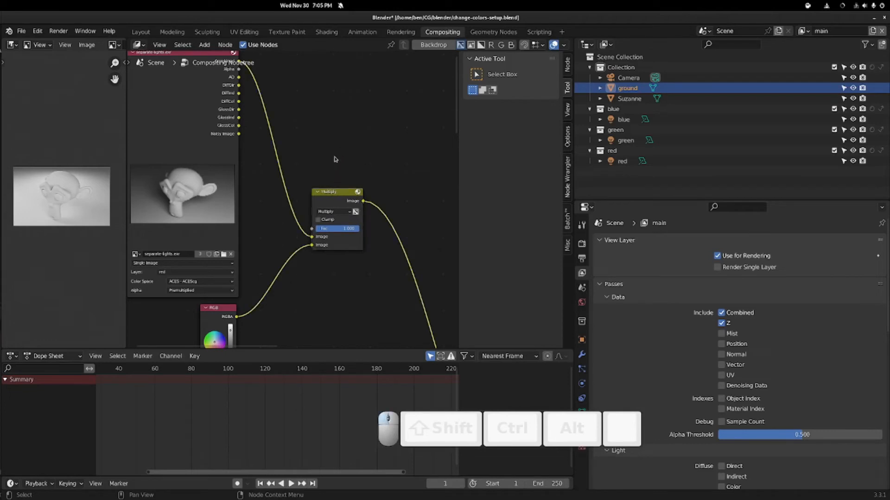
key("shift+a")
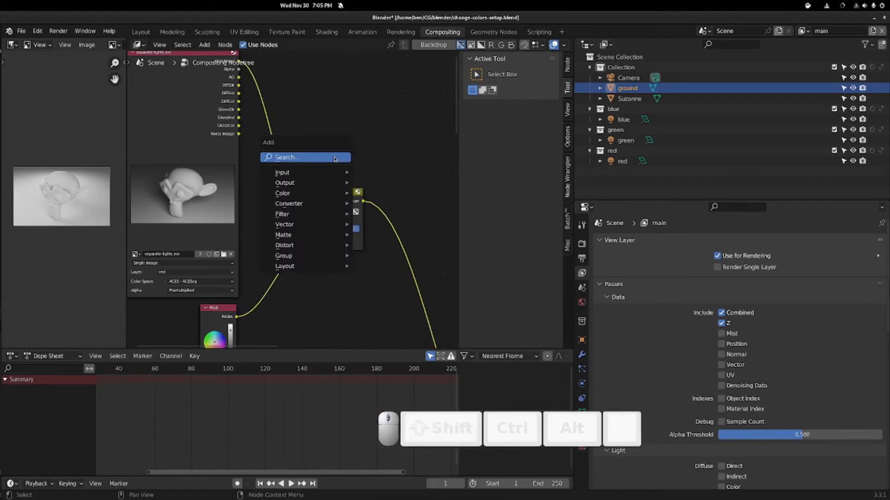
type("mix")
key("Return")
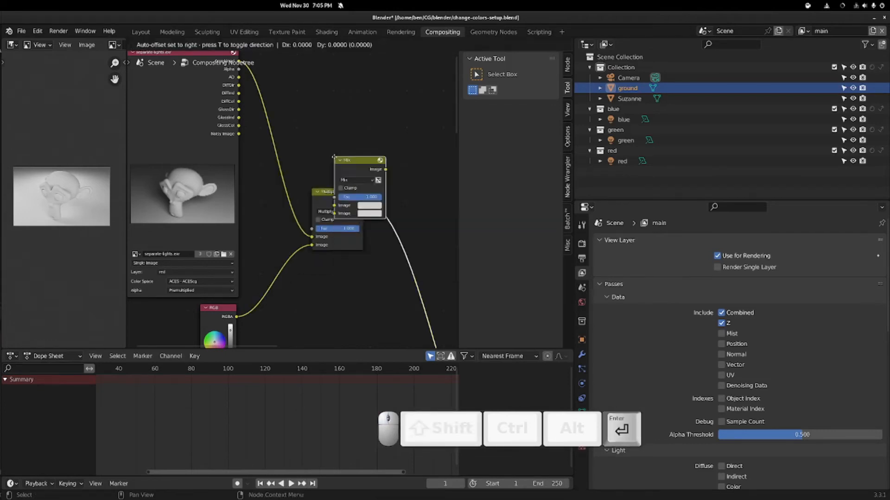
left_click(333, 81)
left_click(348, 109)
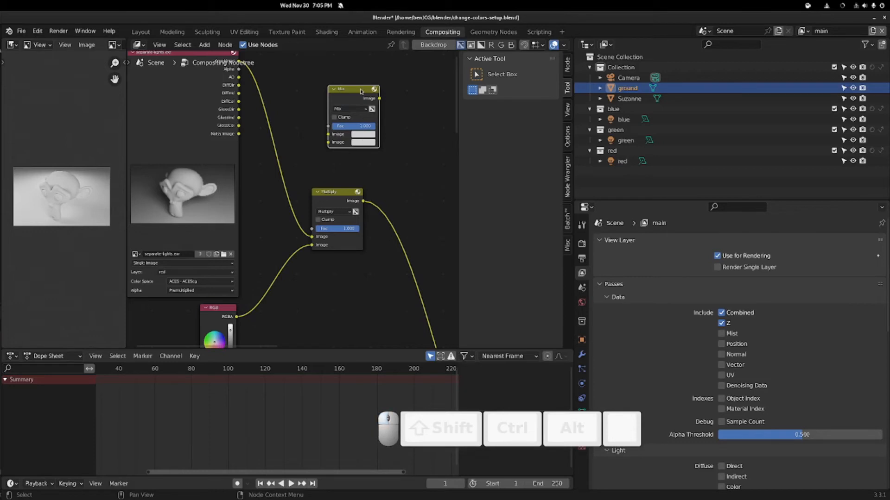
key("x")
middle_click_drag(276, 228, 328, 167)
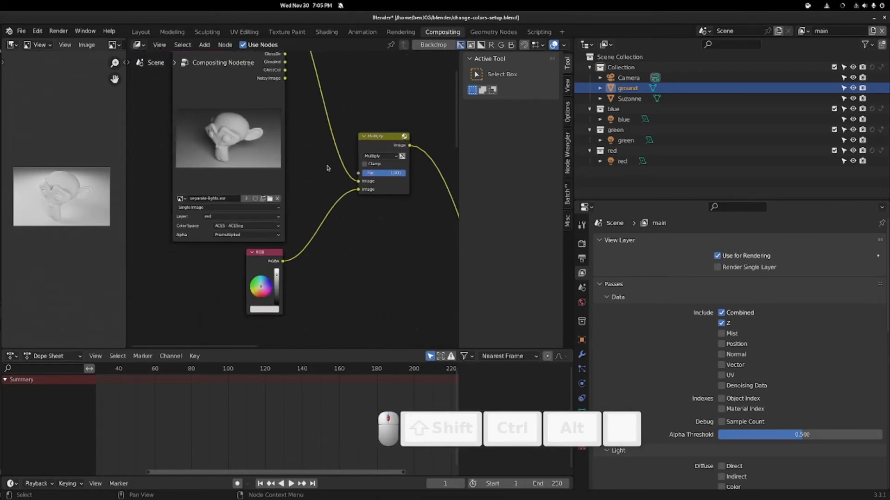
scroll(365, 161, "up", 1)
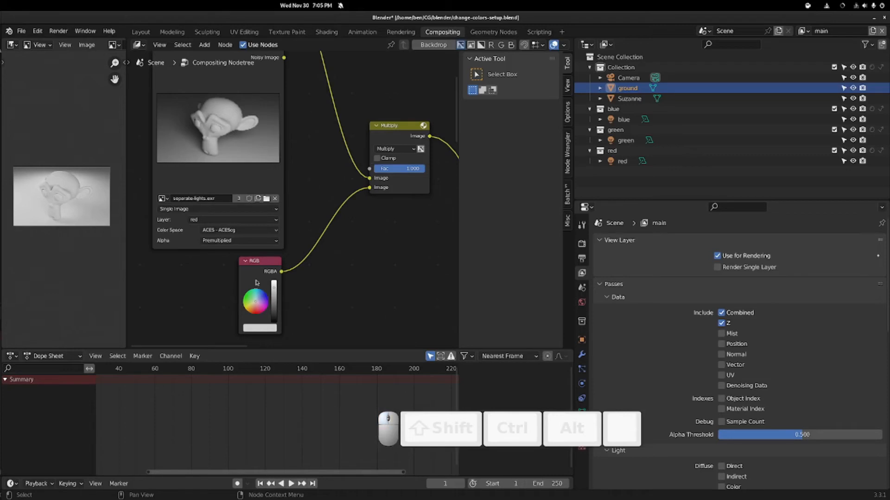
- Set the red layer's RGB tint to pink after trying blue and green
middle_click_drag(225, 290, 232, 227)
middle_click_drag(196, 192, 194, 218)
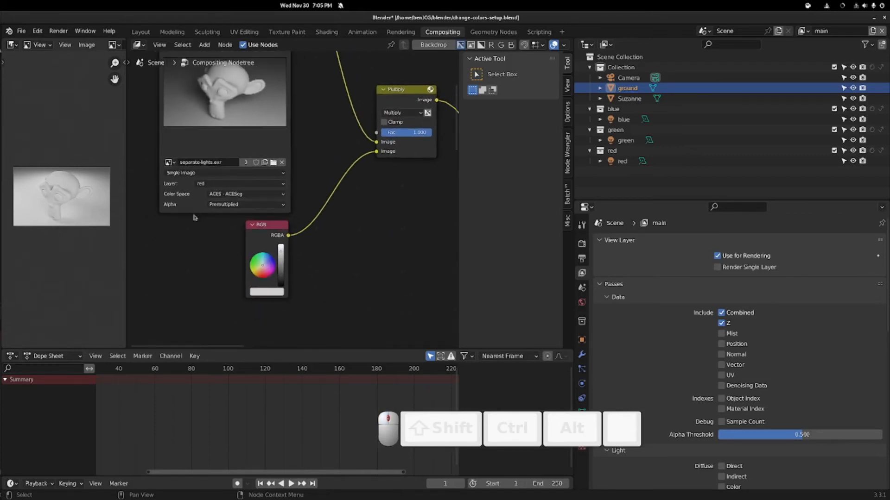
scroll(270, 273, "up", 7)
middle_click_drag(314, 281, 323, 229)
scroll(322, 229, "down", 1)
left_click_drag(268, 245, 266, 243)
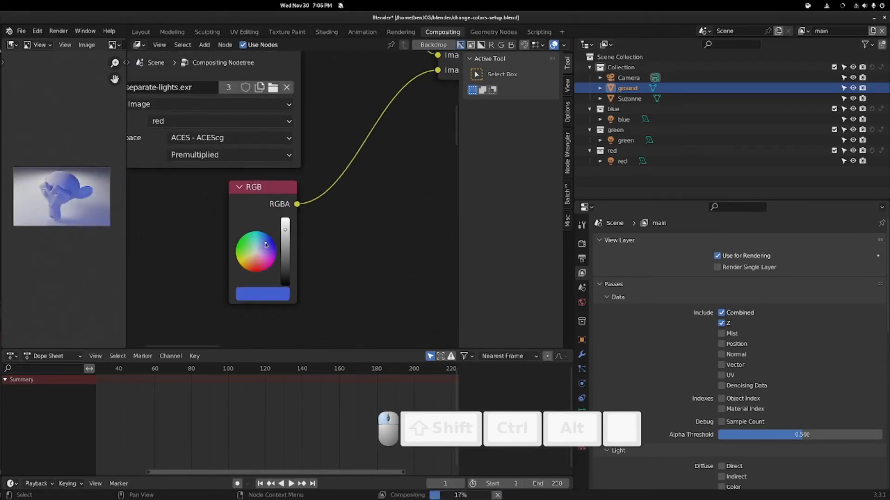
scroll(74, 195, "up", 3)
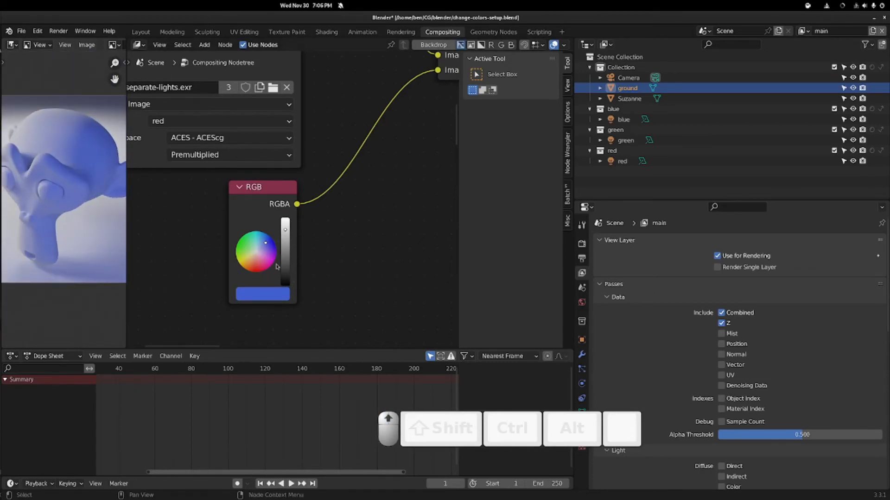
left_click(247, 245)
left_click(256, 260)
scroll(65, 201, "down", 7)
scroll(64, 202, "up", 3)
scroll(331, 252, "down", 5)
- Raise the Add node, shift the lower image node right and the RGB node down-left
middle_click_drag(324, 239, 206, 123)
scroll(316, 189, "down", 4)
scroll(207, 123, "down", 6)
middle_click_drag(250, 169, 217, 173)
left_click_drag(331, 202, 335, 175)
middle_click_drag(237, 203, 349, 98)
middle_click_drag(221, 312, 250, 232)
left_click_drag(249, 233, 274, 230)
middle_click_drag(340, 345, 355, 236)
left_click_drag(328, 266, 314, 294)
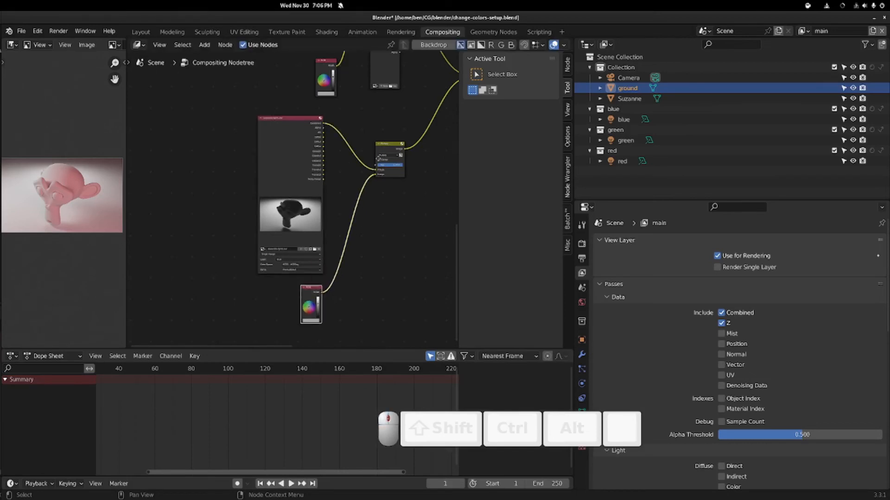
- Delete the extra separate-lights image node
middle_click_drag(407, 75, 313, 265)
scroll(294, 243, "up", 5)
key("x")
scroll(319, 204, "down", 4)
- Move the Add node up and left and centre the view on it
middle_click_drag(364, 154, 332, 203)
middle_click_drag(314, 113, 294, 238)
left_click_drag(356, 221, 335, 175)
middle_click_drag(259, 223, 298, 39)
middle_click_drag(276, 184, 263, 328)
middle_click_drag(333, 152, 359, 237)
scroll(366, 227, "up", 5)
middle_click_drag(286, 269, 355, 127)
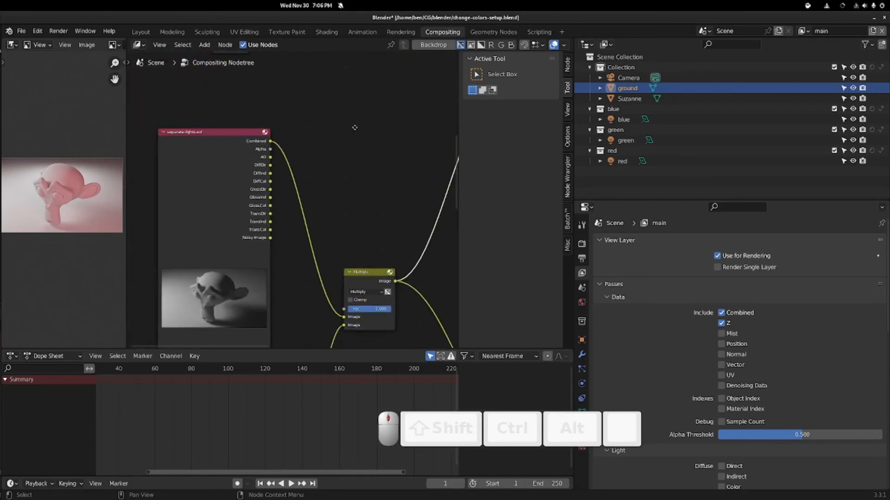
- Tint the green layer's RGB node green
middle_click_drag(321, 177, 355, 31)
scroll(356, 304, "up", 4)
middle_click_drag(358, 302, 358, 205)
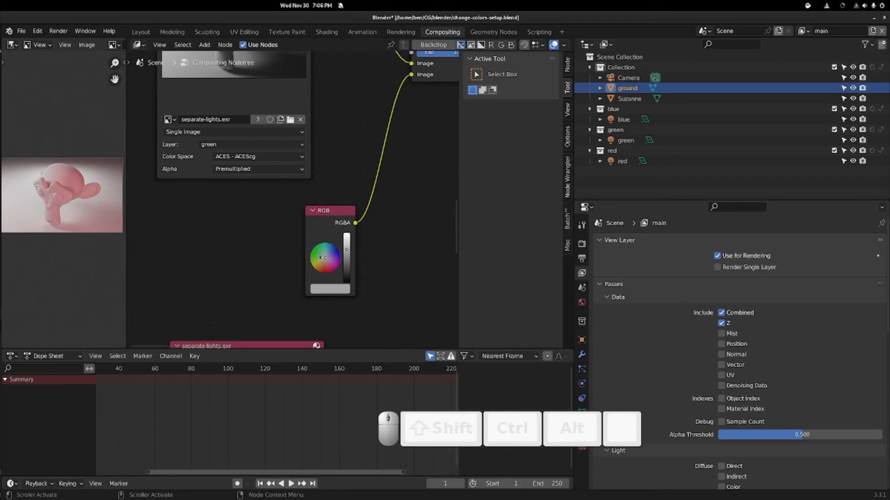
left_click_drag(319, 256, 300, 245)
middle_click_drag(344, 64, 324, 343)
- Make the red layer's RGB tint a saturated red
middle_click_drag(314, 90, 301, 296)
middle_click_drag(294, 218, 317, 273)
left_click_drag(269, 273, 268, 279)
middle_click_drag(291, 67, 295, 451)
scroll(308, 184, "down", 3)
- Set the blue layer's RGB tint to deep blue
middle_click_drag(335, 290, 343, 34)
scroll(310, 232, "up", 3)
left_click(285, 247)
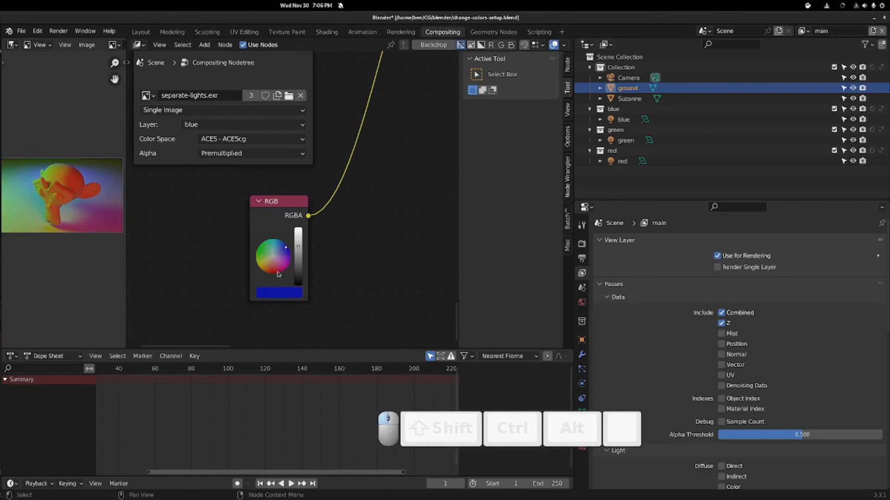
scroll(84, 199, "up", 5)
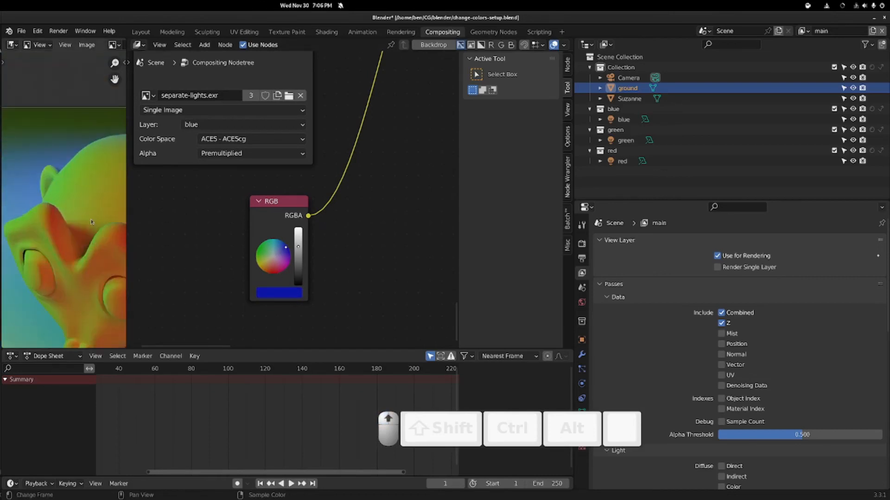
scroll(90, 222, "down", 2)
- Preview the final Add node's combined multicoloured result
middle_click_drag(385, 153, 225, 346)
scroll(338, 130, "down", 8)
middle_click_drag(346, 156, 199, 334)
middle_click_drag(400, 154, 280, 284)
middle_click_drag(317, 206, 266, 265)
left_click(235, 213, "ctrl+shift")
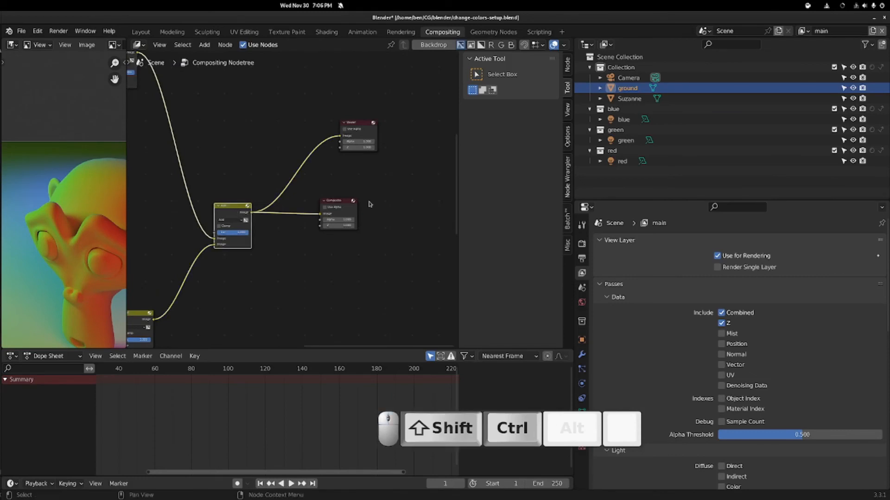
- Move the Composite node right and the Viewer node down-right beside the final Add
left_click_drag(341, 204, 379, 211)
left_click_drag(361, 126, 408, 167)
scroll(301, 207, "up", 2)
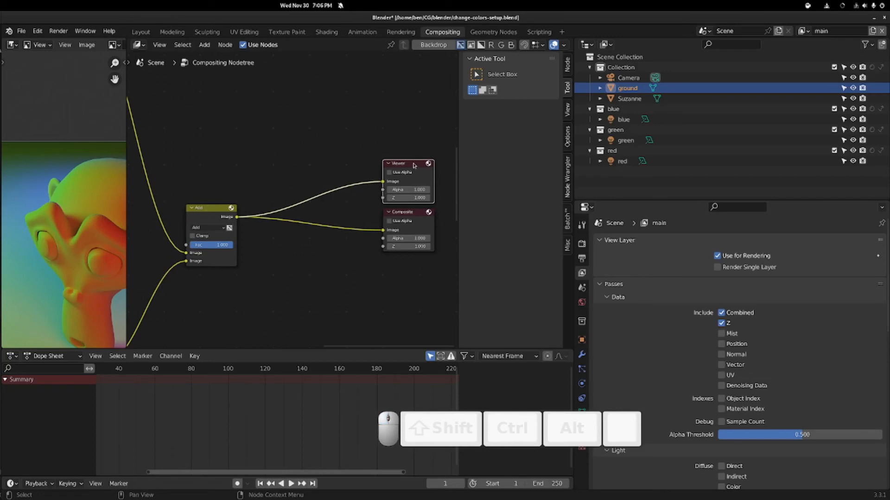
scroll(67, 148, "down", 3)
scroll(95, 154, "up", 1)
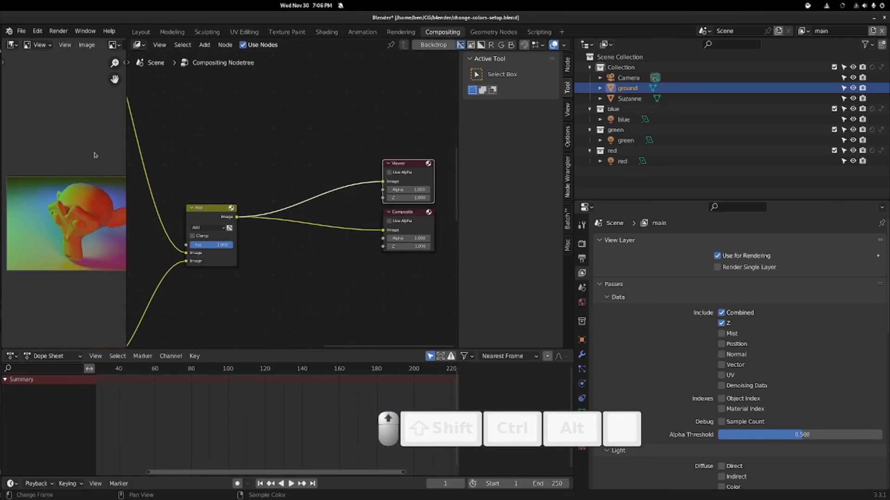
- Widen the image preview area and display the Viewer Node result in it
left_click_drag(126, 162, 287, 149)
scroll(167, 133, "up", 3)
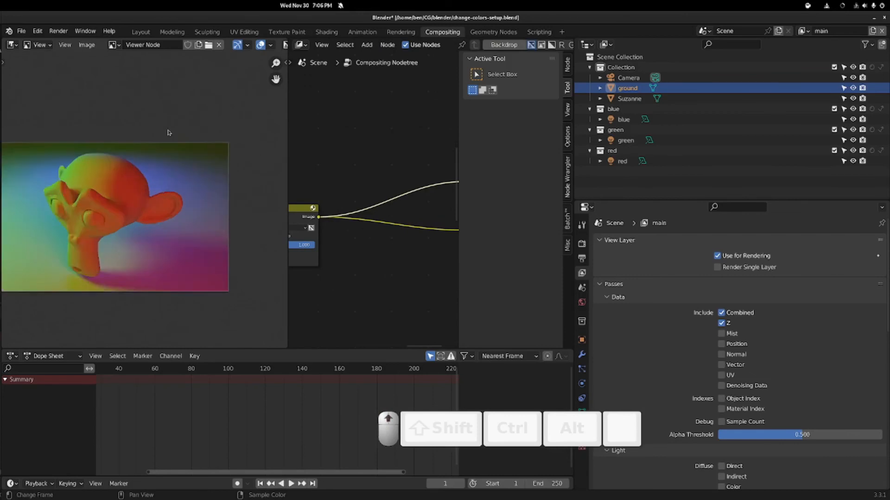
scroll(142, 163, "up", 2)
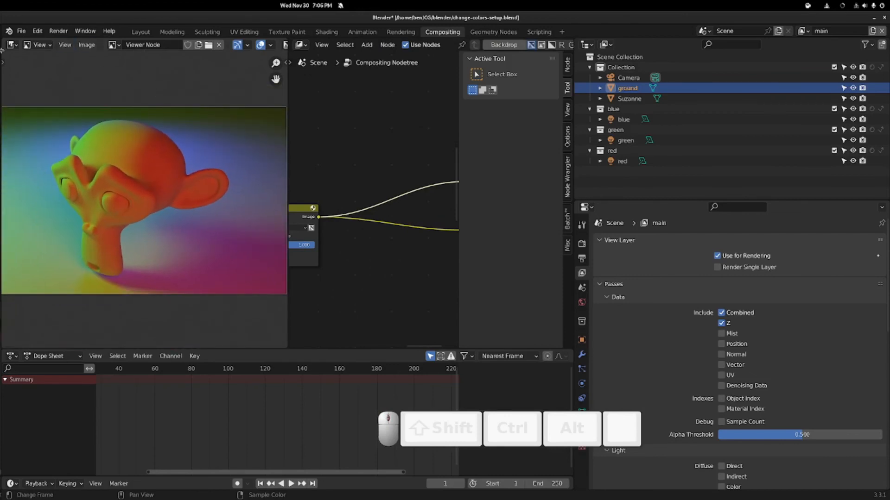
left_click(113, 45)
left_click(148, 91)
scroll(134, 159, "up", 3)
scroll(134, 159, "down", 3)
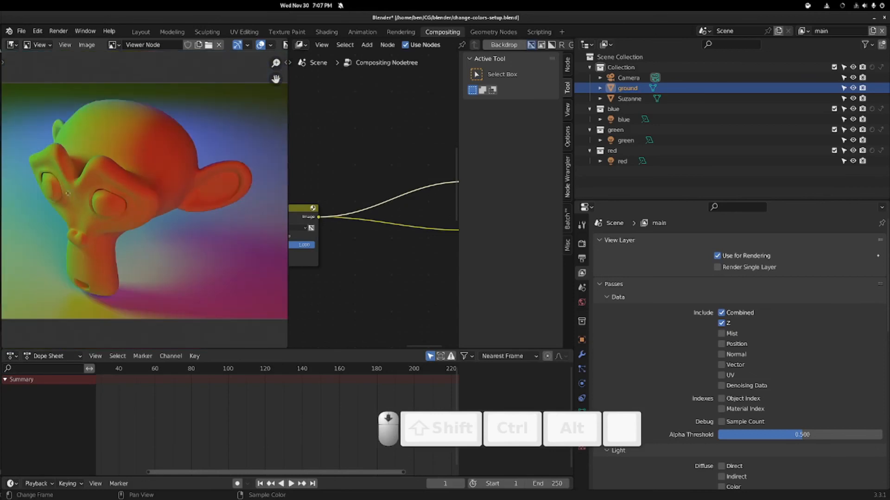
scroll(67, 194, "up", 1)
left_click(86, 45)
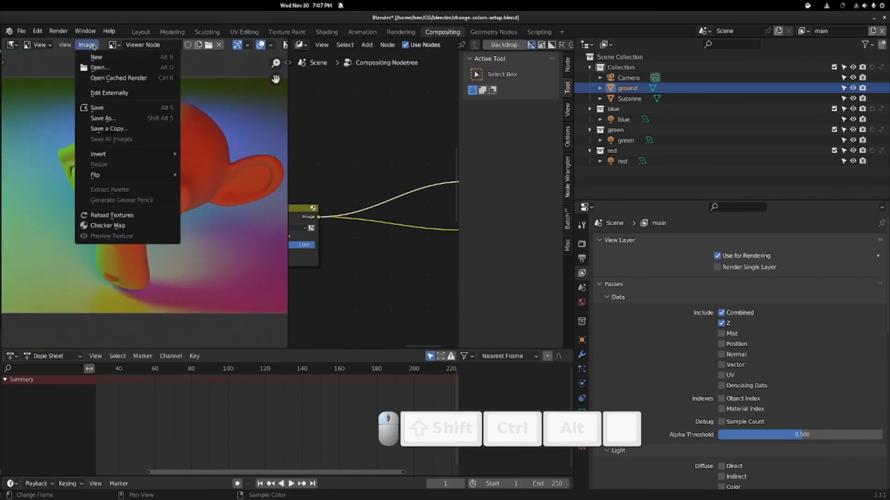
- Open Save As for the Viewer image, cancel without saving, and narrow the preview again
left_click(118, 121)
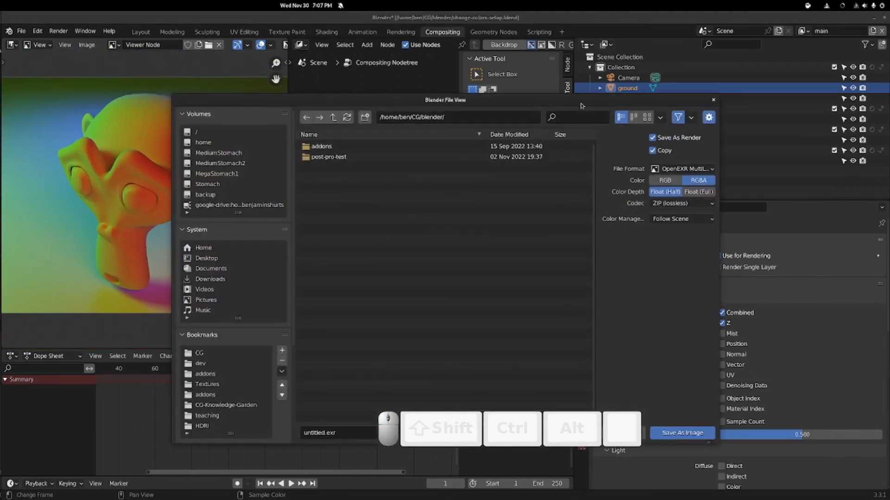
left_click_drag(588, 99, 272, 61)
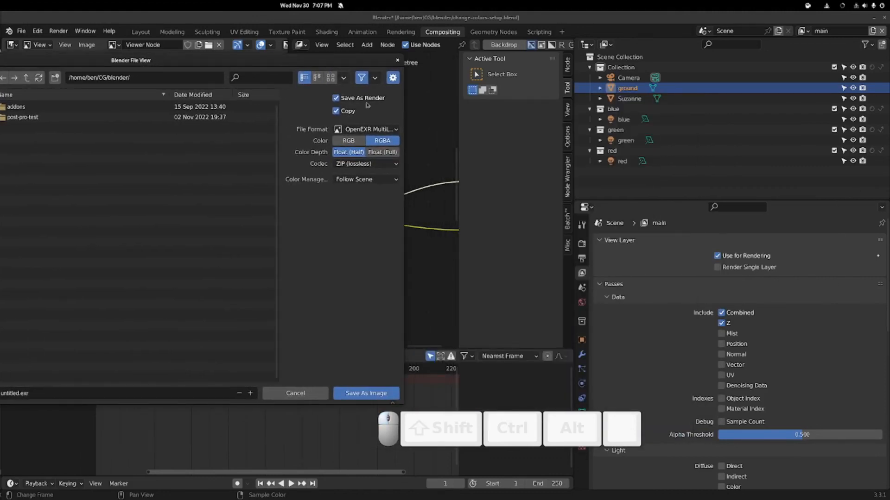
left_click(397, 61)
left_click_drag(288, 108, 119, 116)
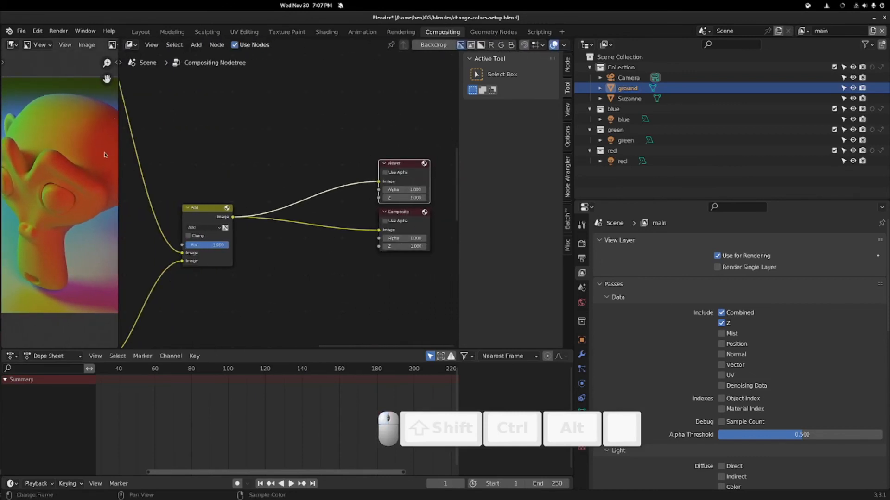
scroll(101, 154, "down", 3)
scroll(200, 170, "down", 5)
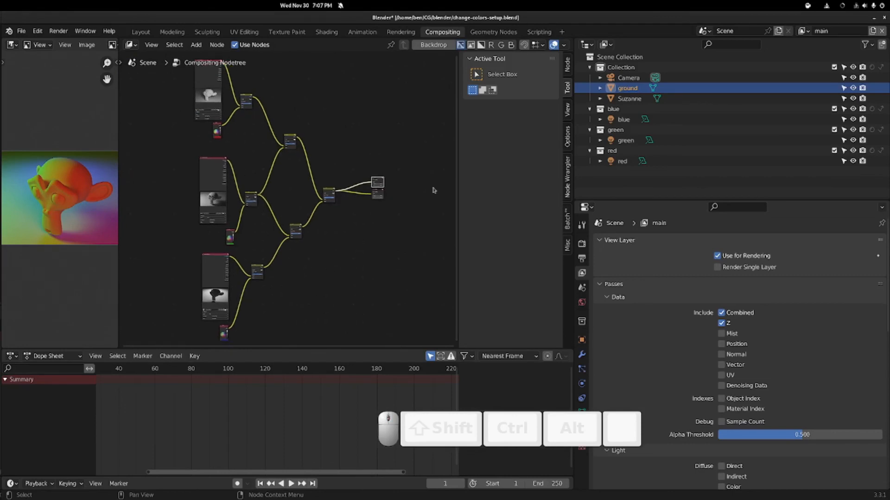
scroll(196, 147, "up", 5)
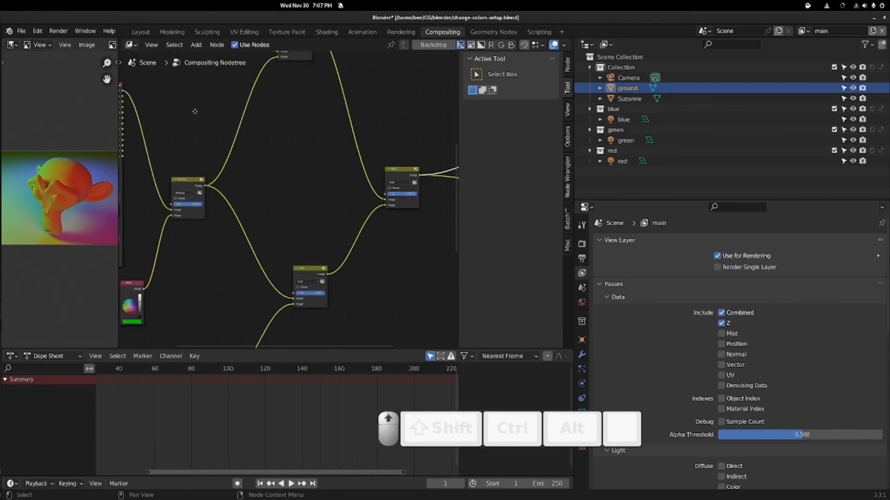